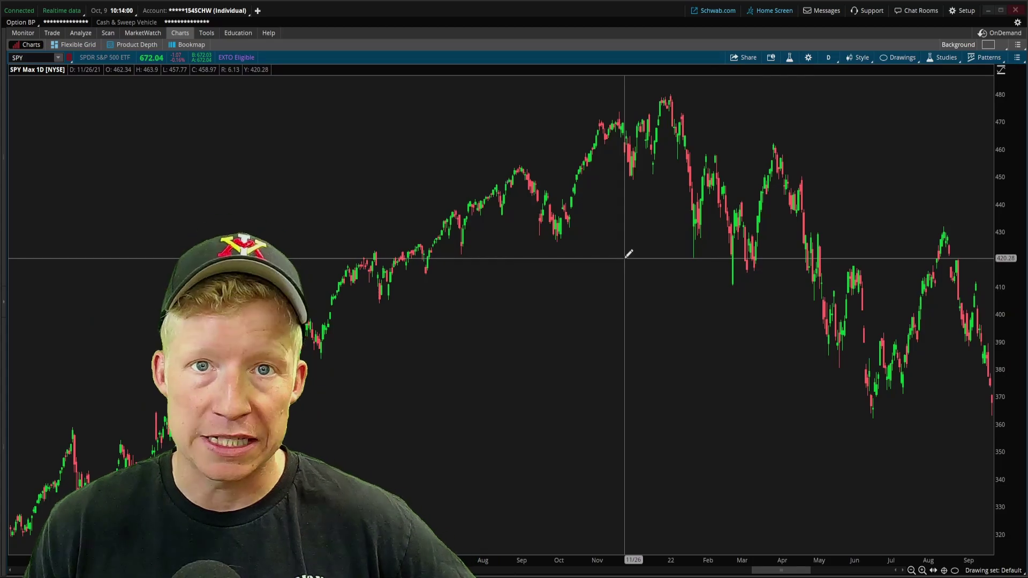
Step: Draw three ellipses on the SPY daily chart around the late-2021 top, the February–March 2022 lows and the May 2022 decline
click(606, 80)
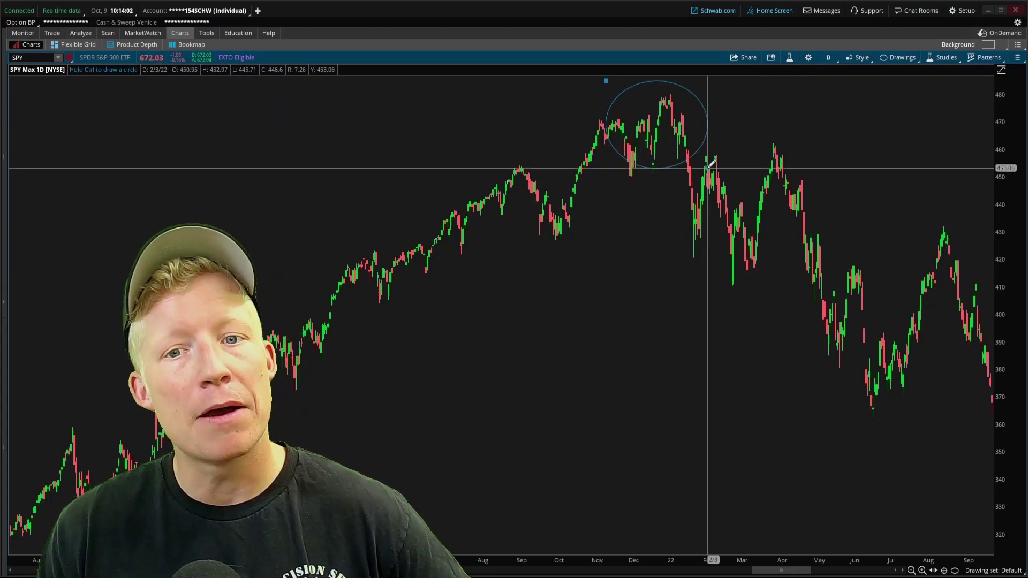
click(708, 167)
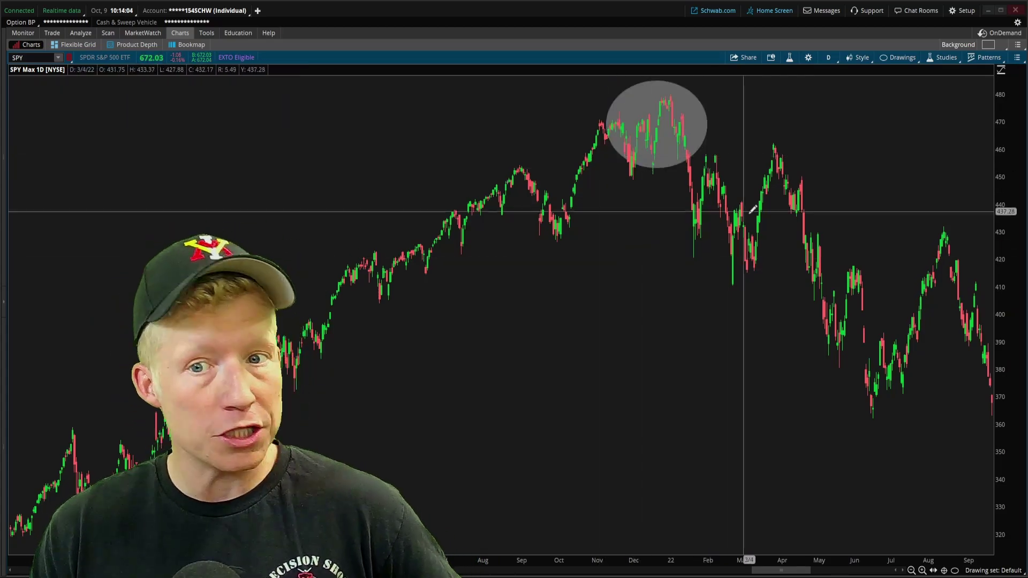
click(690, 218)
click(770, 256)
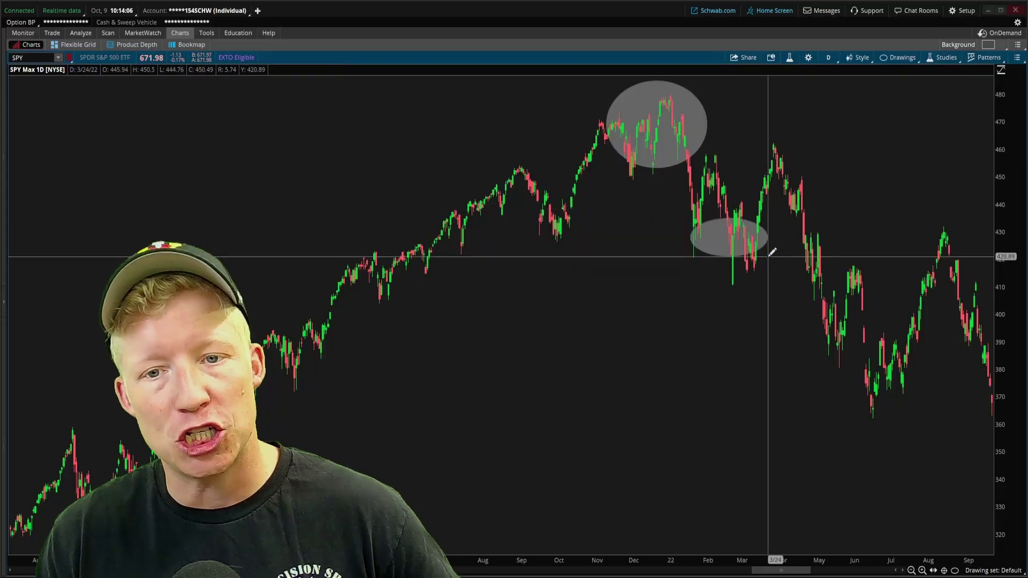
click(874, 355)
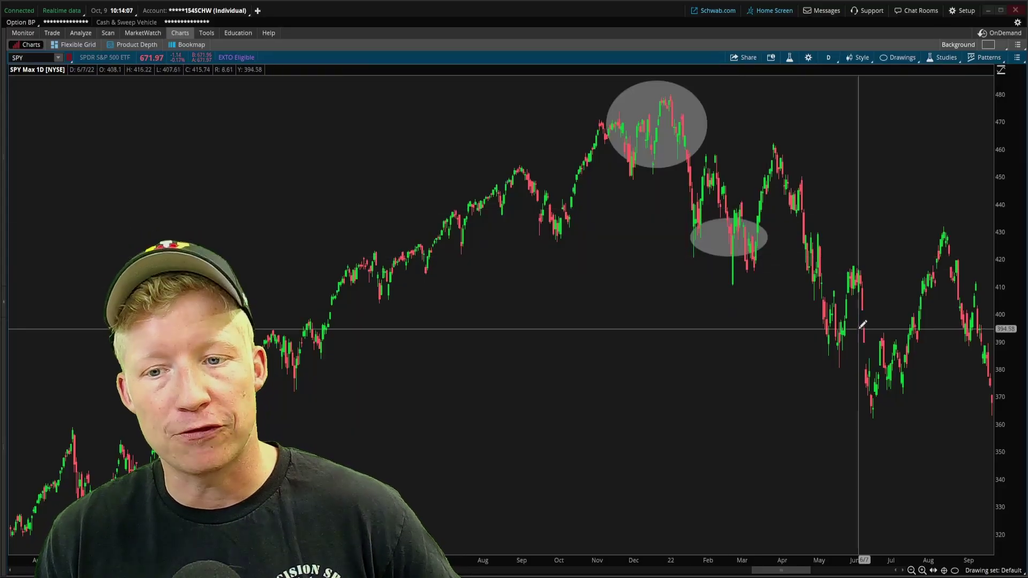
click(785, 257)
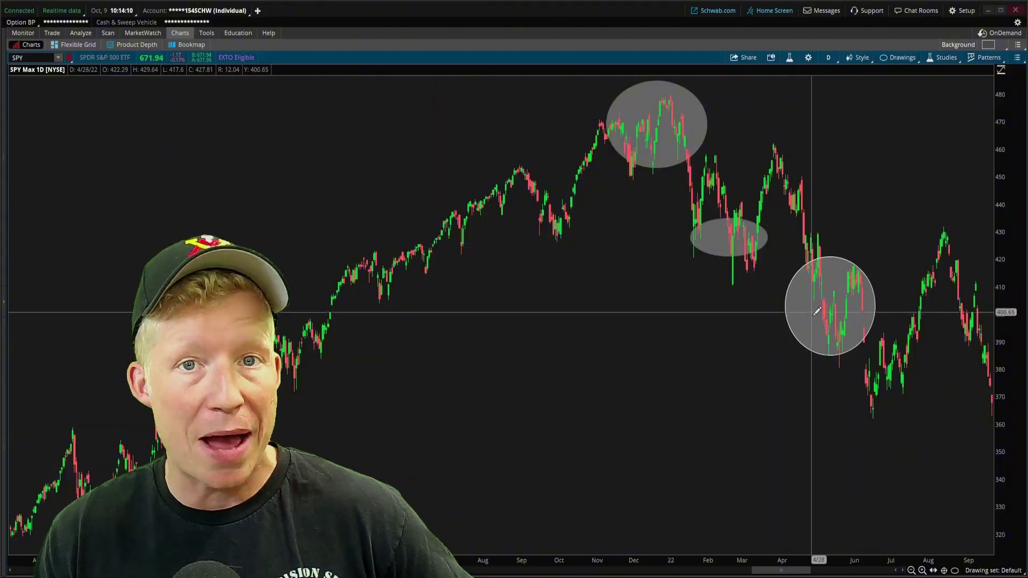
Step: Place five up arrows beneath successive pullback lows of SPY's 2021 uptrend using the arrow drawing tool
right_click(662, 288)
click(676, 352)
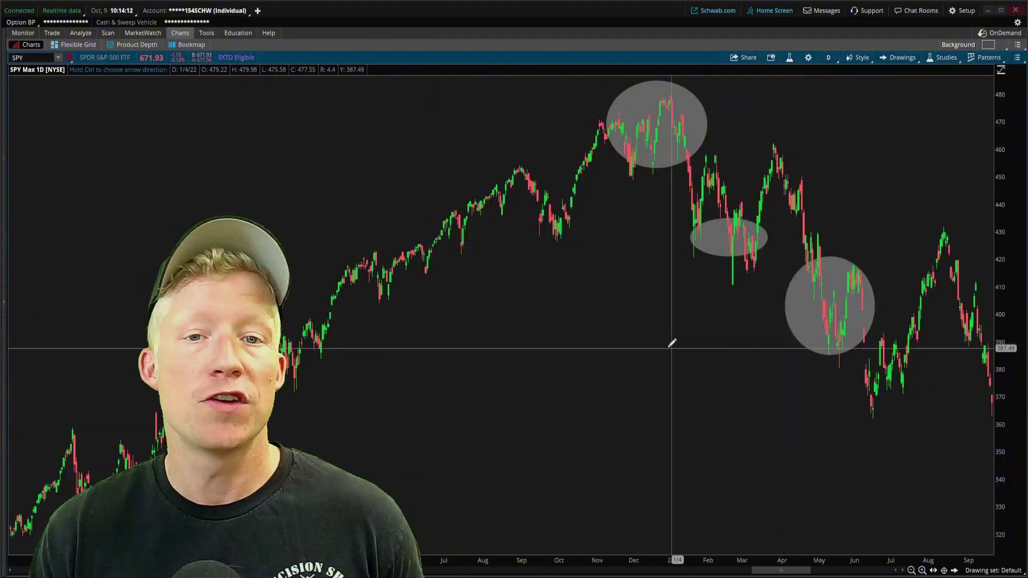
click(326, 373)
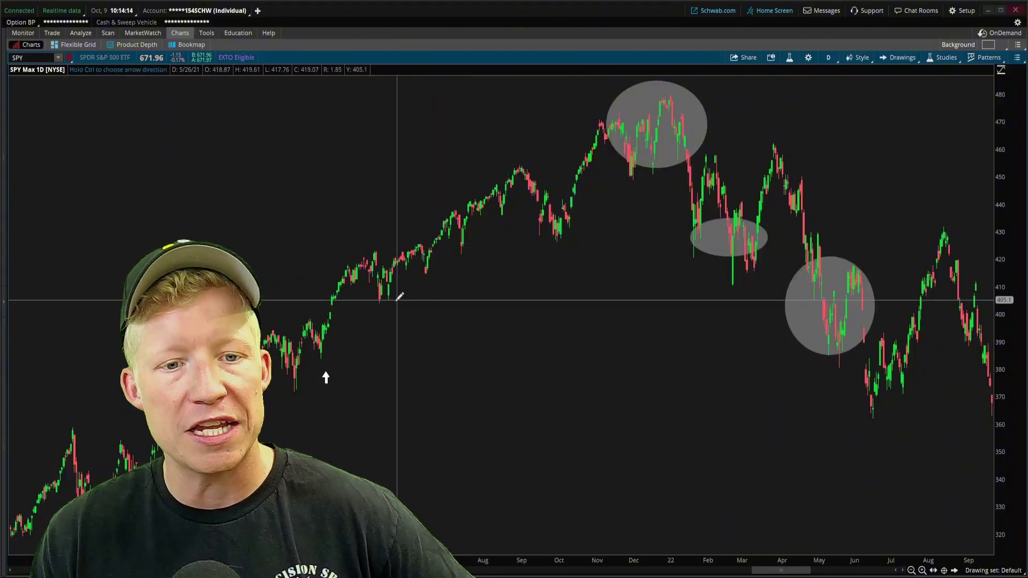
click(381, 312)
click(422, 283)
click(460, 254)
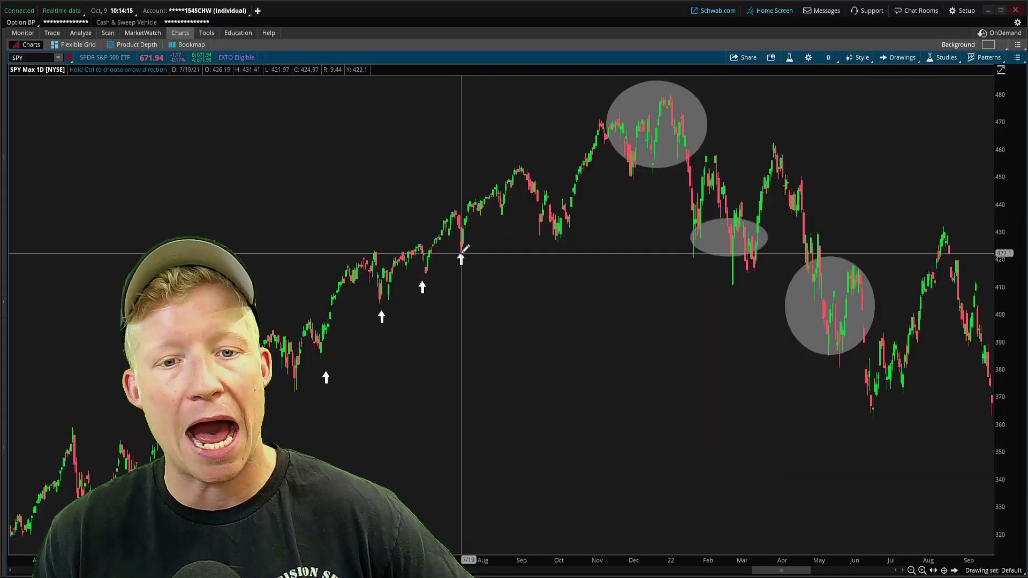
click(553, 246)
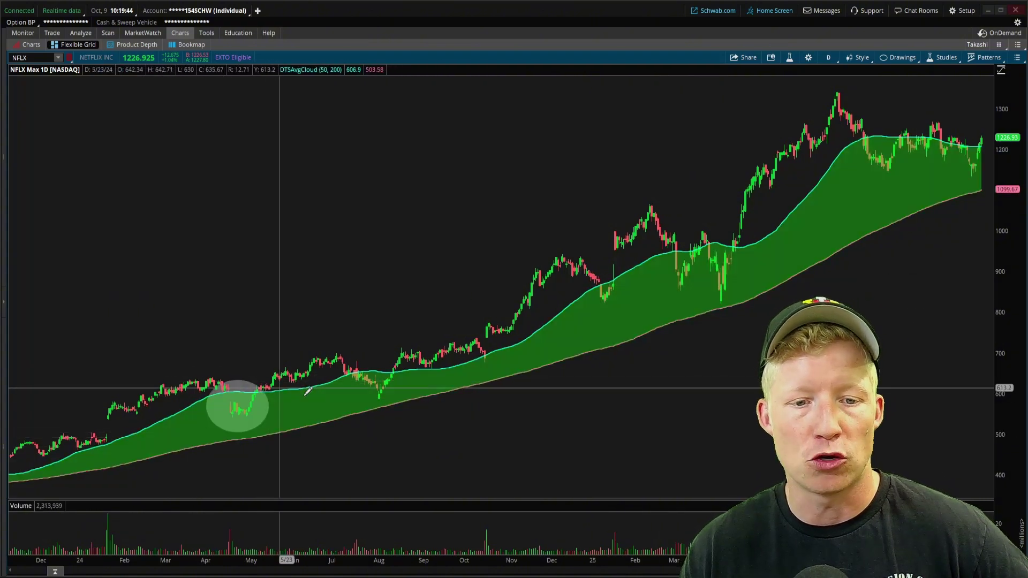
mouse_move(335, 413)
mouse_down()
mouse_move(420, 347)
mouse_move(651, 321)
mouse_move(575, 331)
mouse_move(791, 229)
mouse_move(765, 231)
mouse_up()
key(Escape)
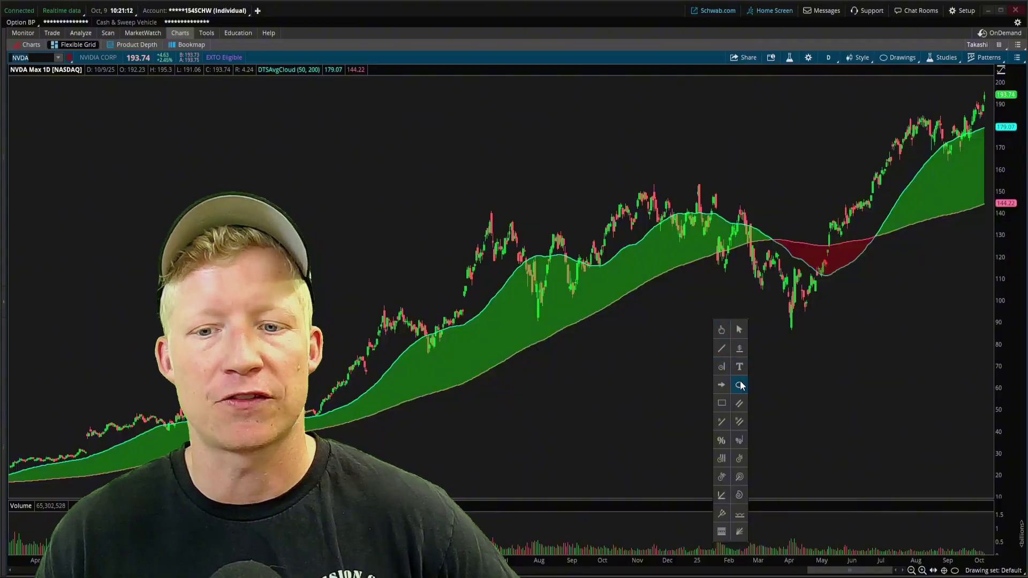
Step: Circle NVDA's February–June 2025 drop below the moving average cloud with an ellipse, and delete that ellipse
click(739, 385)
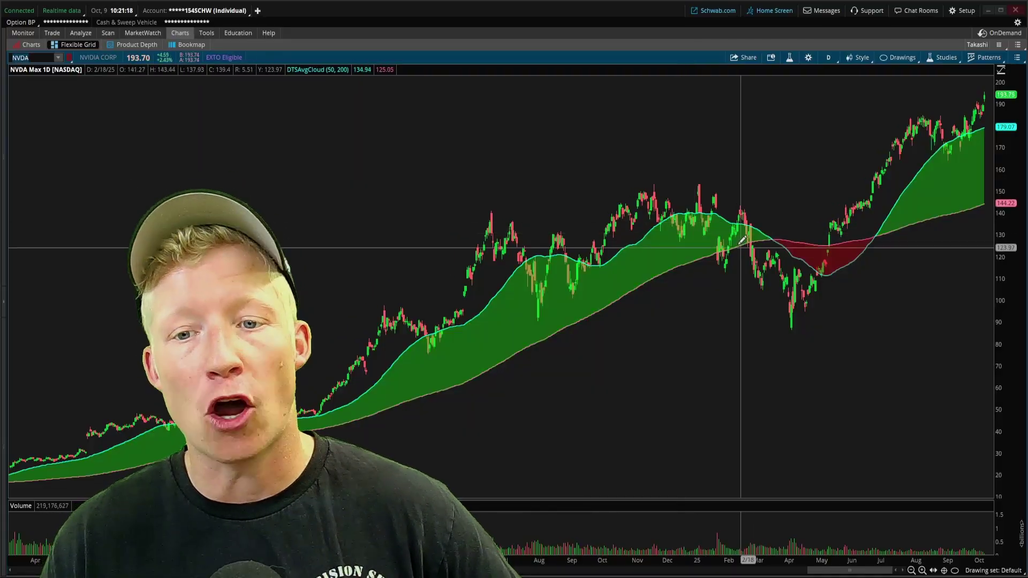
drag(718, 193, 864, 340)
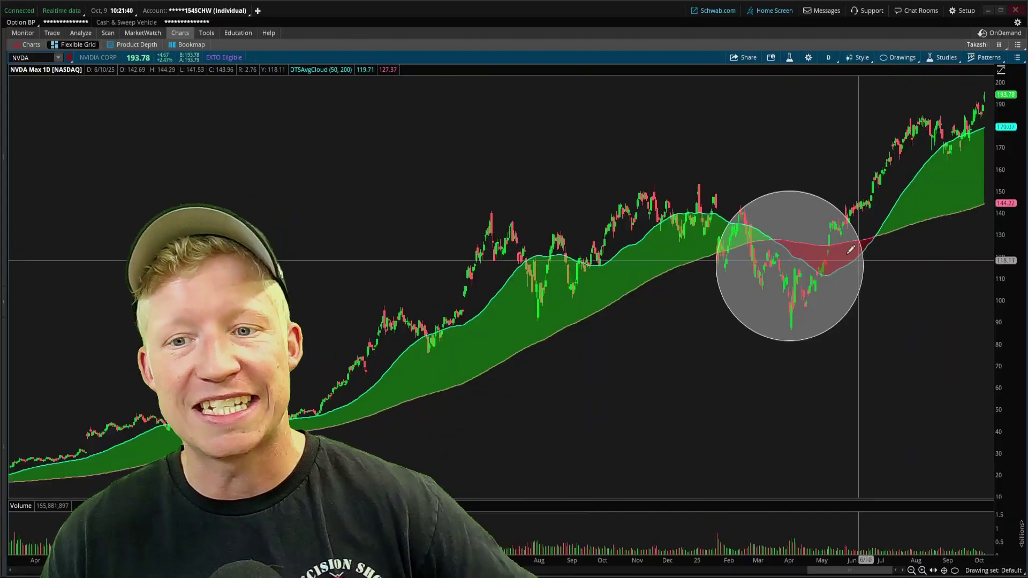
right_click(781, 274)
click(800, 315)
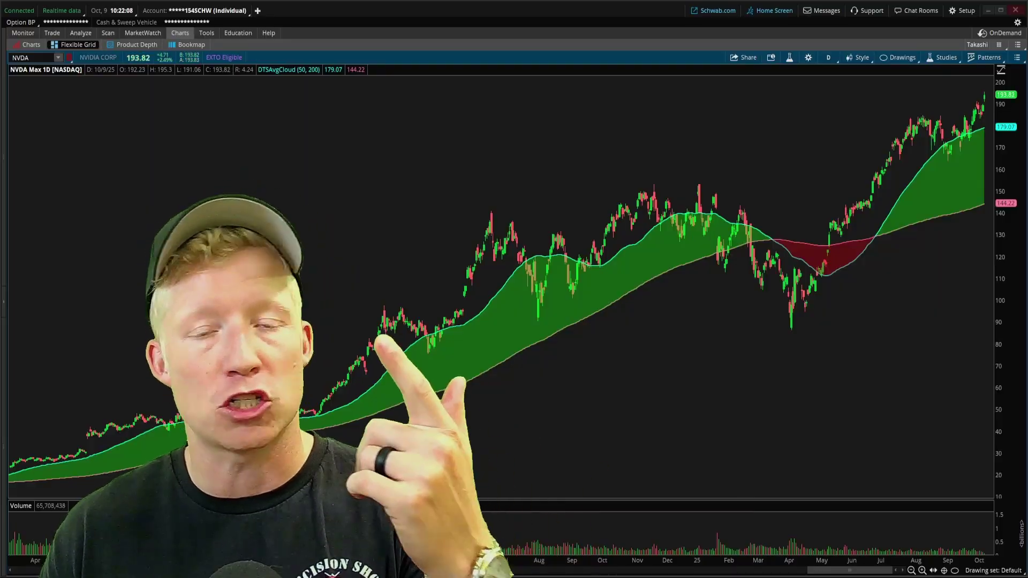
Step: Place up arrows beside NVDA's late-February 2025 decline and beneath its April 2025 low
middle_click(748, 258)
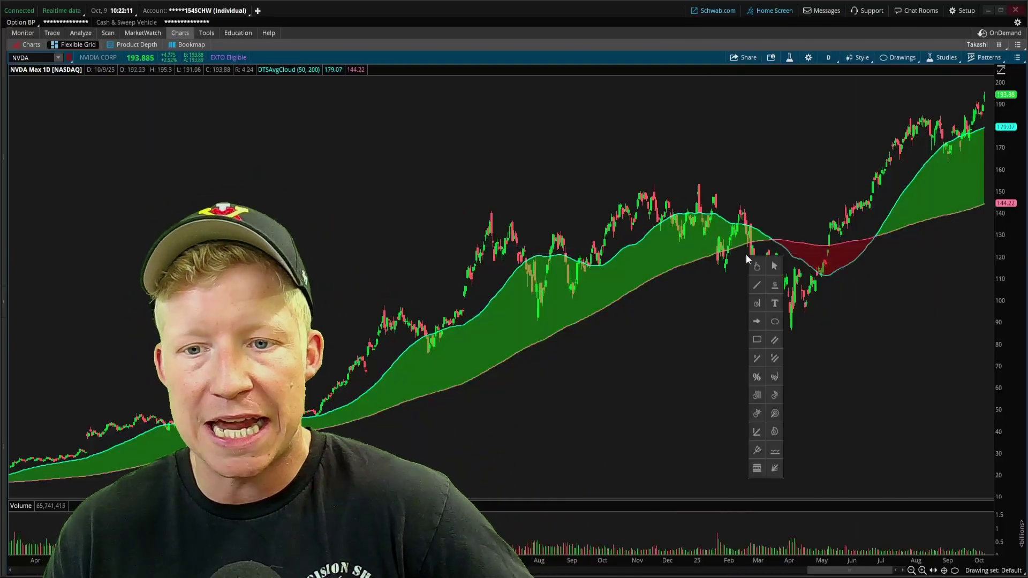
click(758, 321)
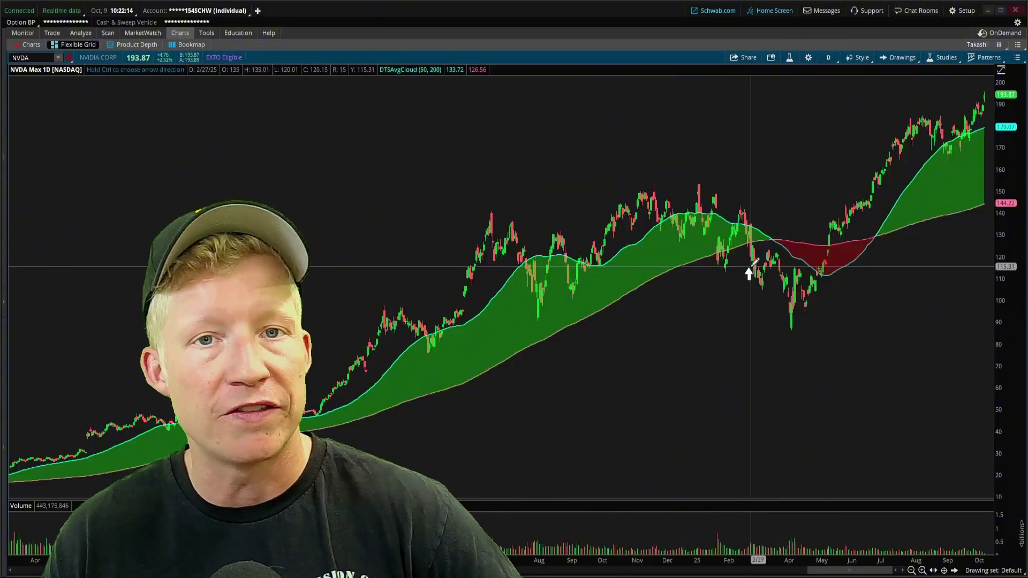
click(748, 270)
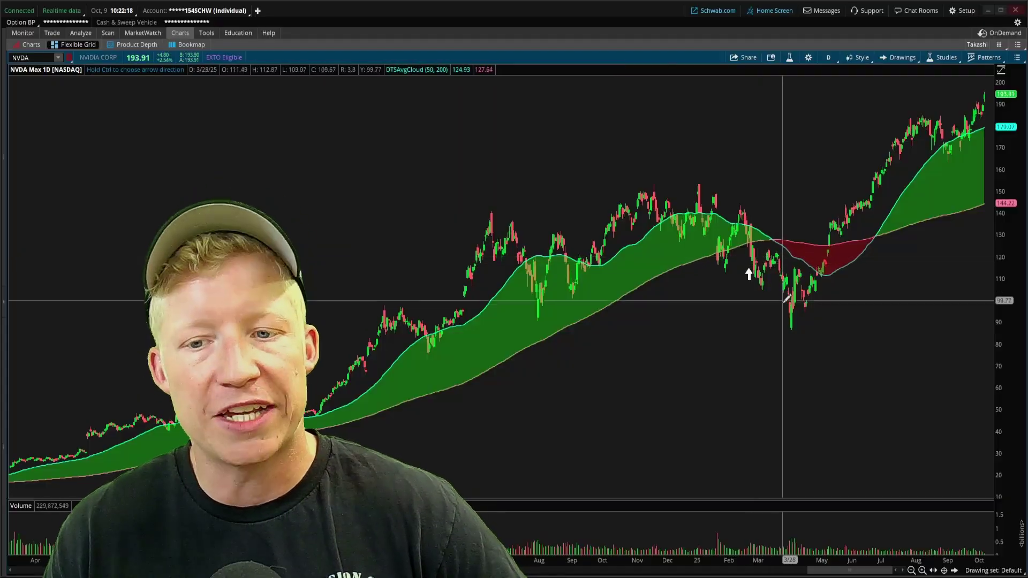
click(788, 331)
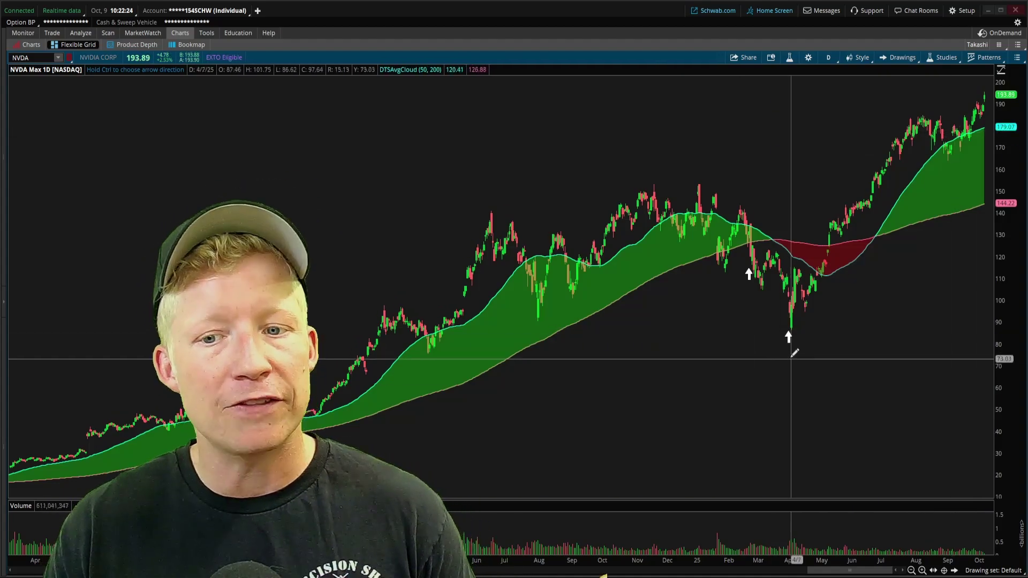
Step: Remove all drawings in the Default set and switch the active drawing tool to the ellipse
right_click(789, 342)
click(817, 439)
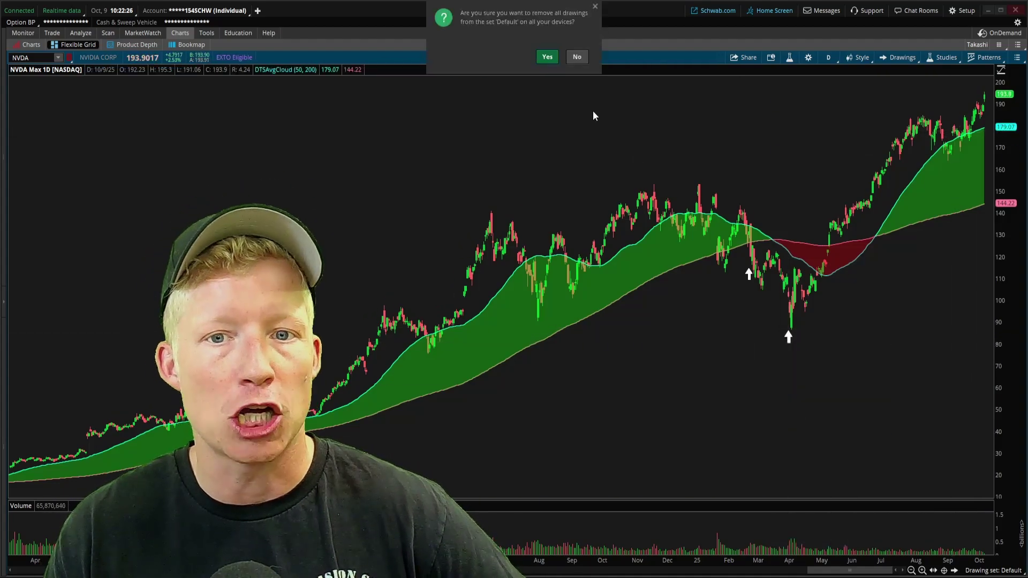
click(545, 58)
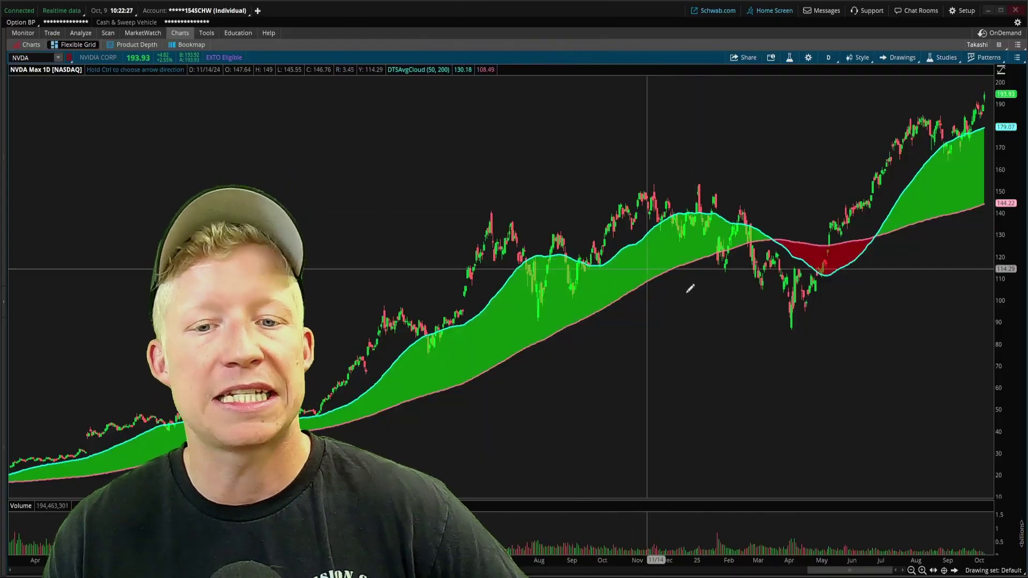
right_click(738, 310)
click(760, 372)
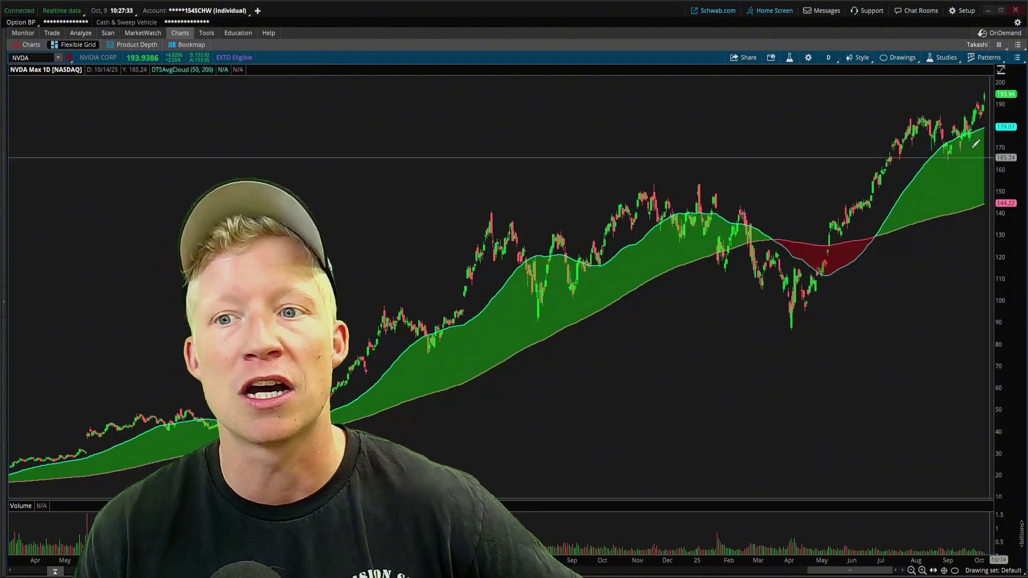
Step: Set the DTSAvgCloud study's shortavg to 20 and longavg to 100, and apply it to the NVDA chart
click(939, 60)
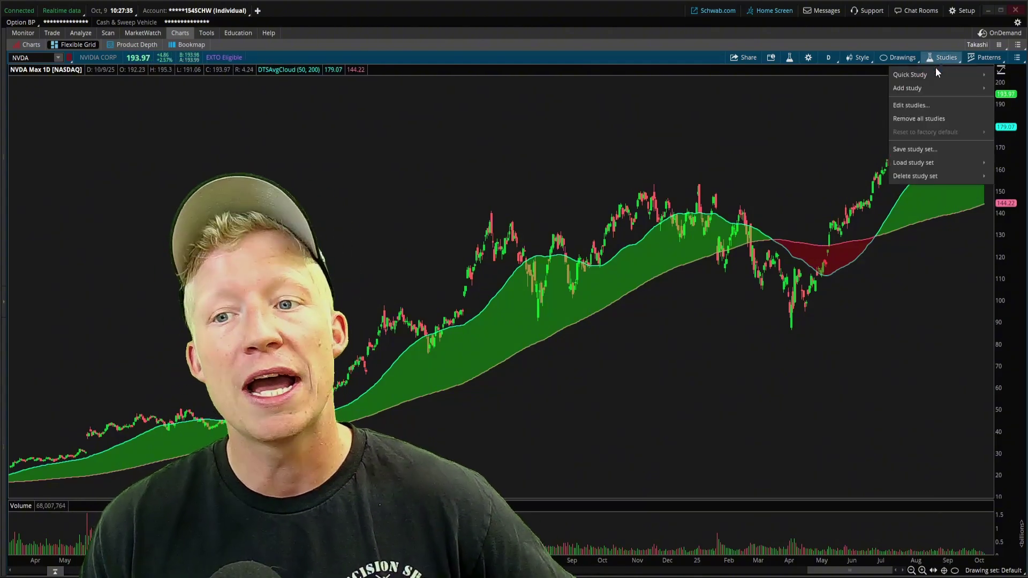
click(930, 105)
click(595, 162)
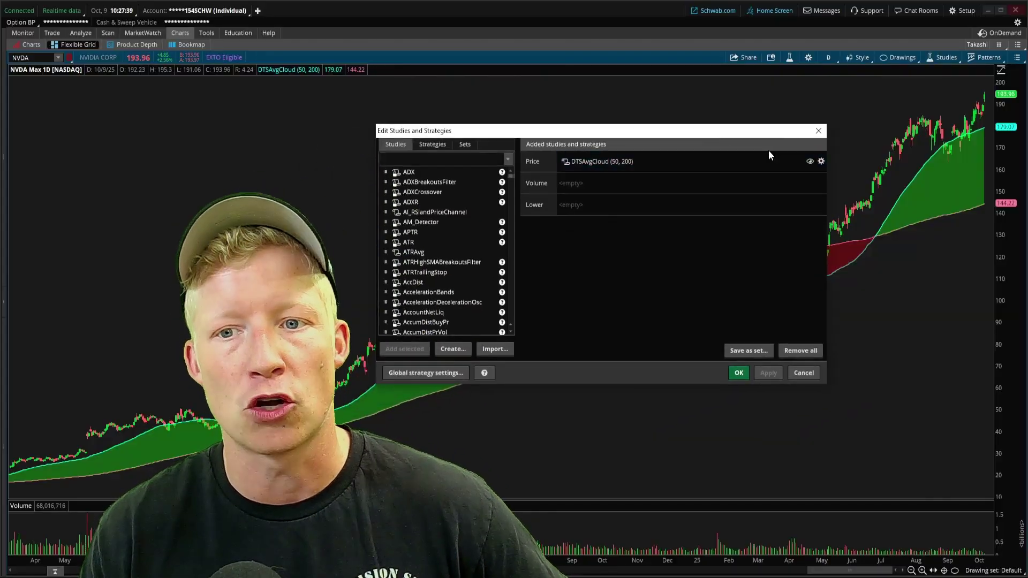
click(821, 161)
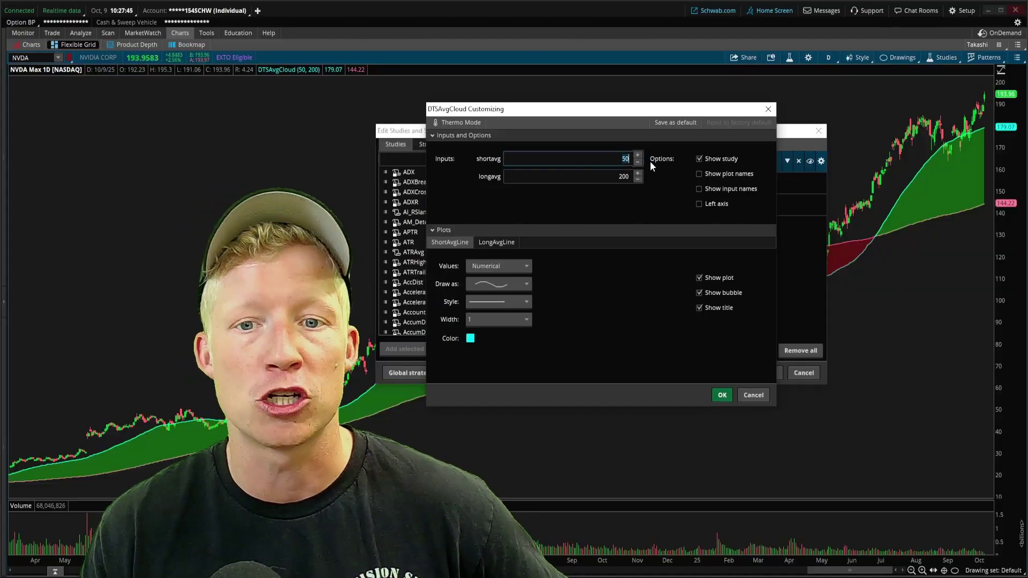
click(602, 176)
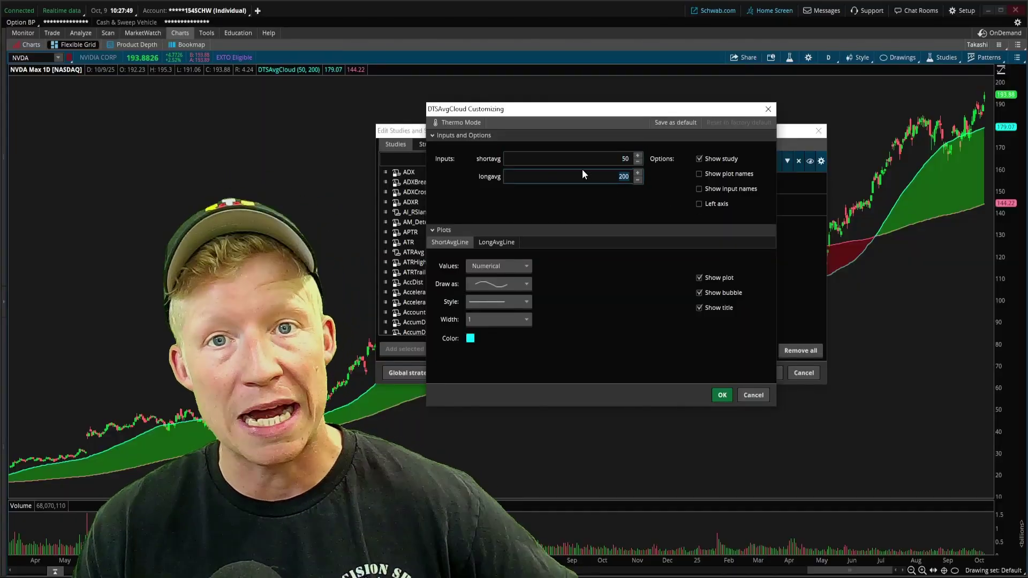
click(606, 159)
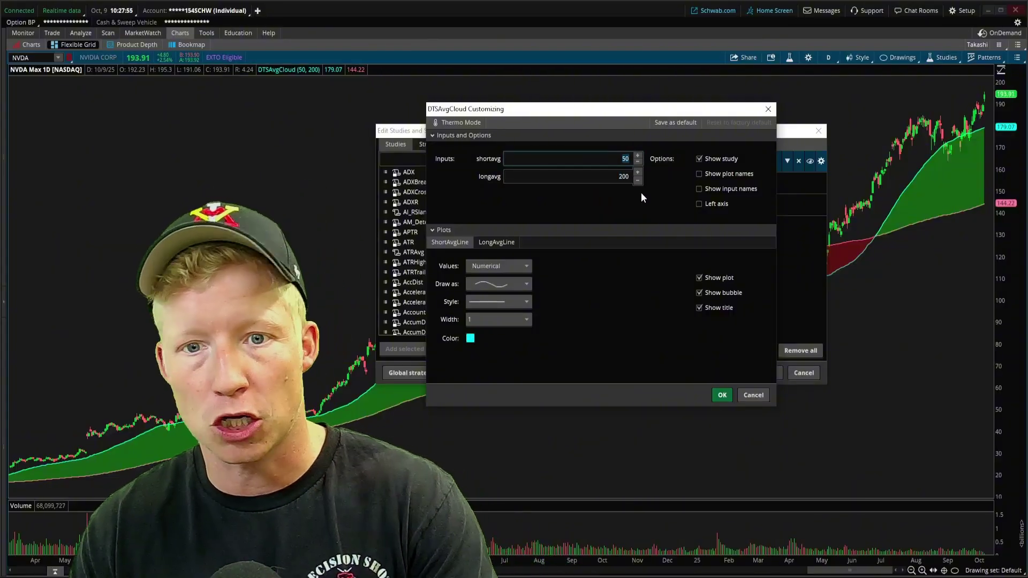
text(20)
click(624, 176)
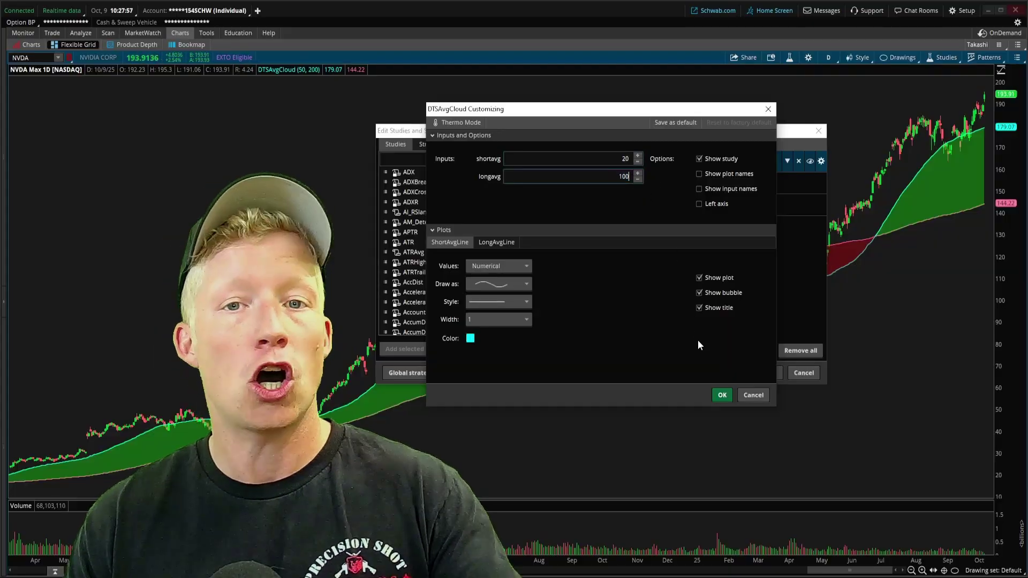
click(722, 395)
click(769, 374)
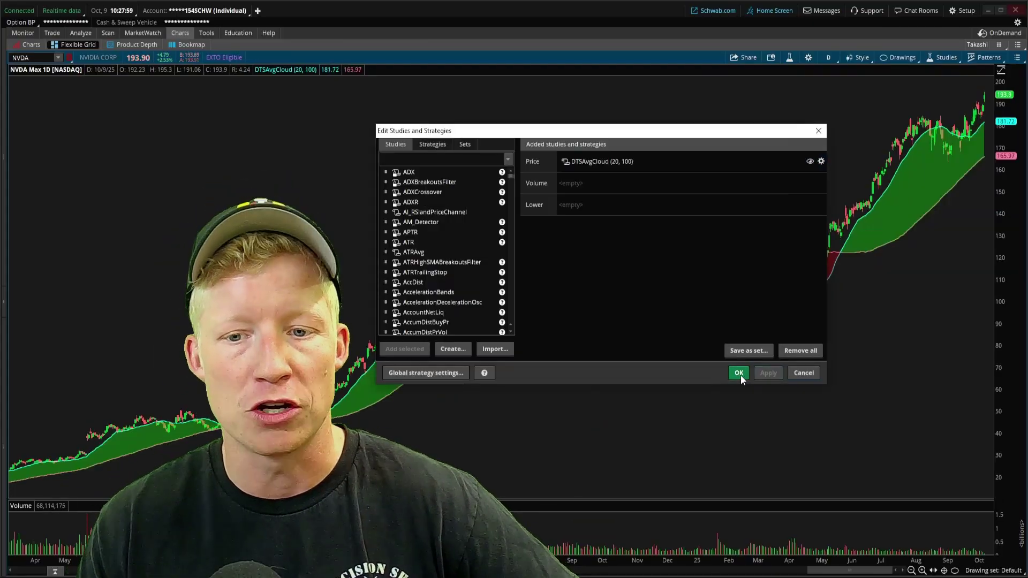
click(741, 374)
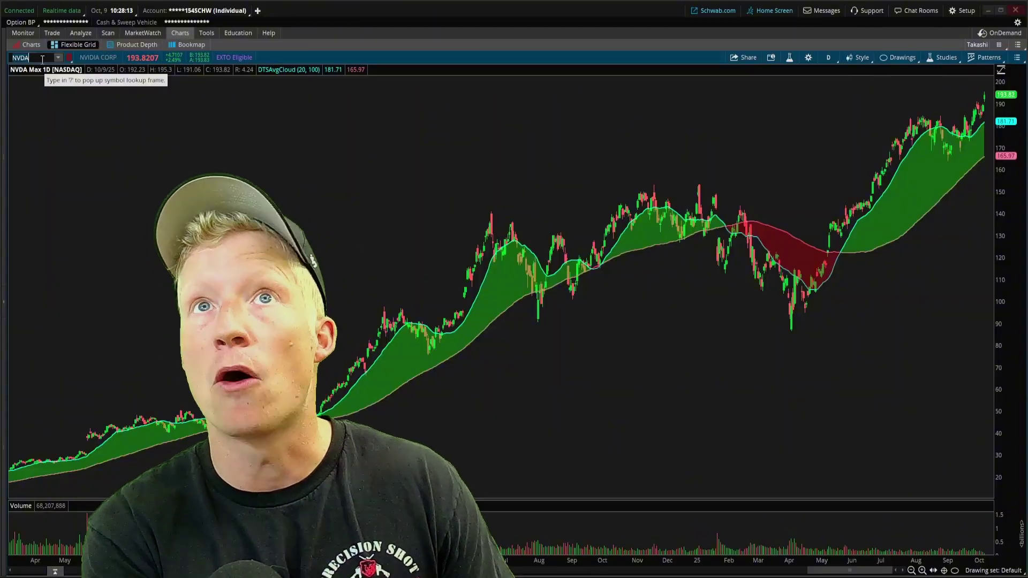
Step: Load the GTLB symbol to view the average cloud on its daily chart
click(42, 59)
text(GTL)
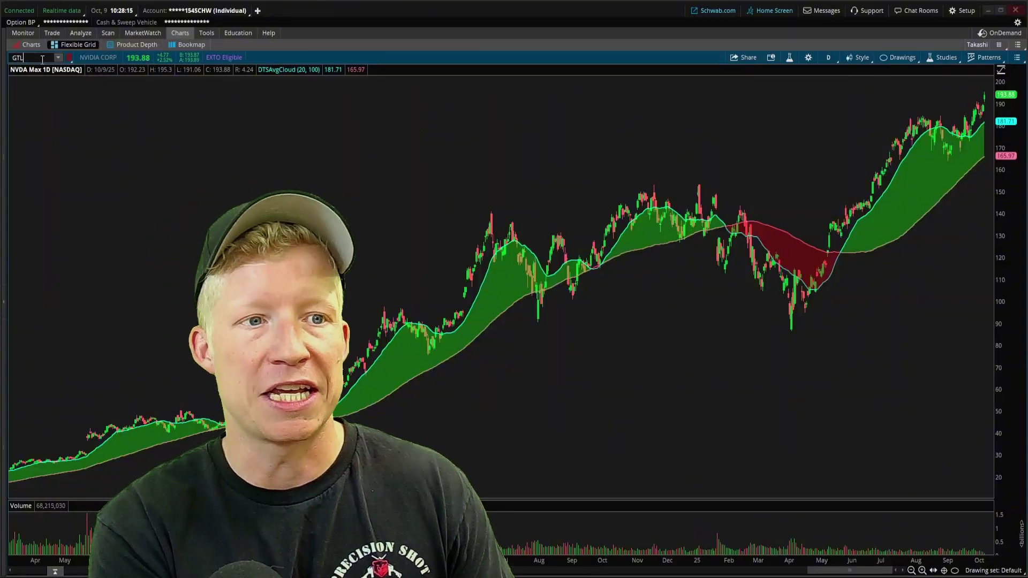
text(B)
key(Return)
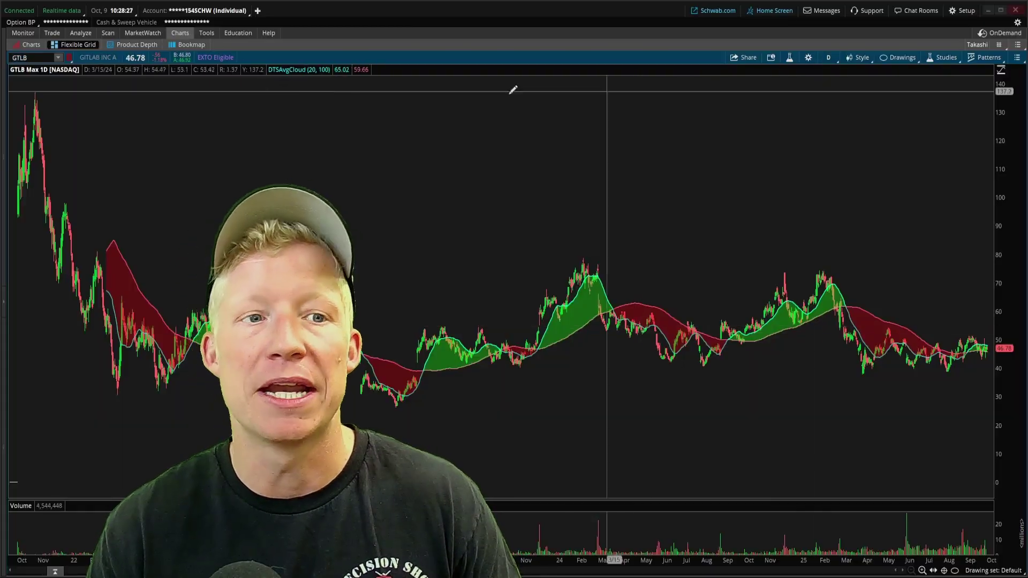
Step: Switch the charted symbol back to NVDA
click(45, 56)
text(NVDA)
key(Return)
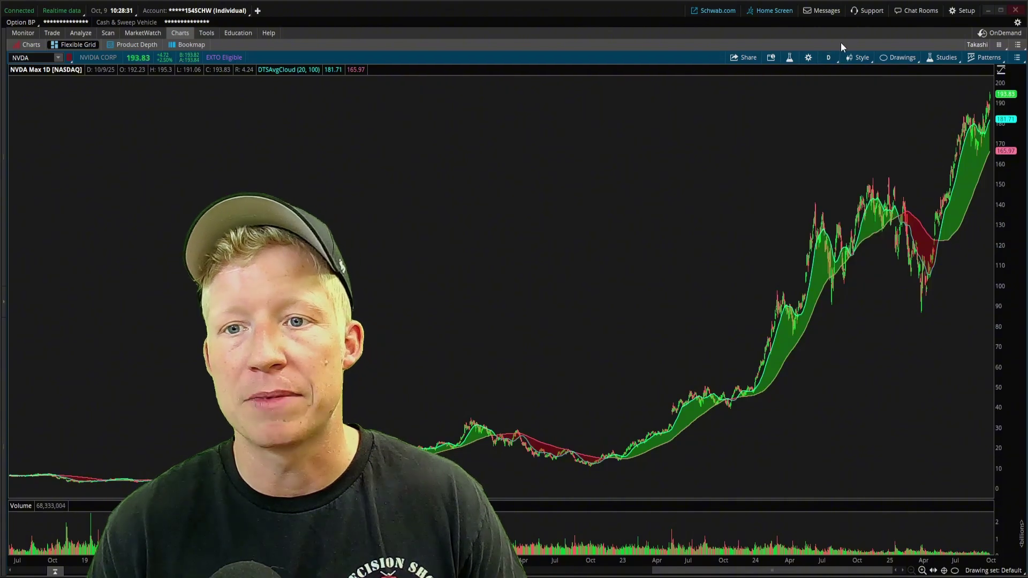
Step: Change the NVDA chart's time frame to 180 D : 5m and examine the October 8 session up close
click(831, 57)
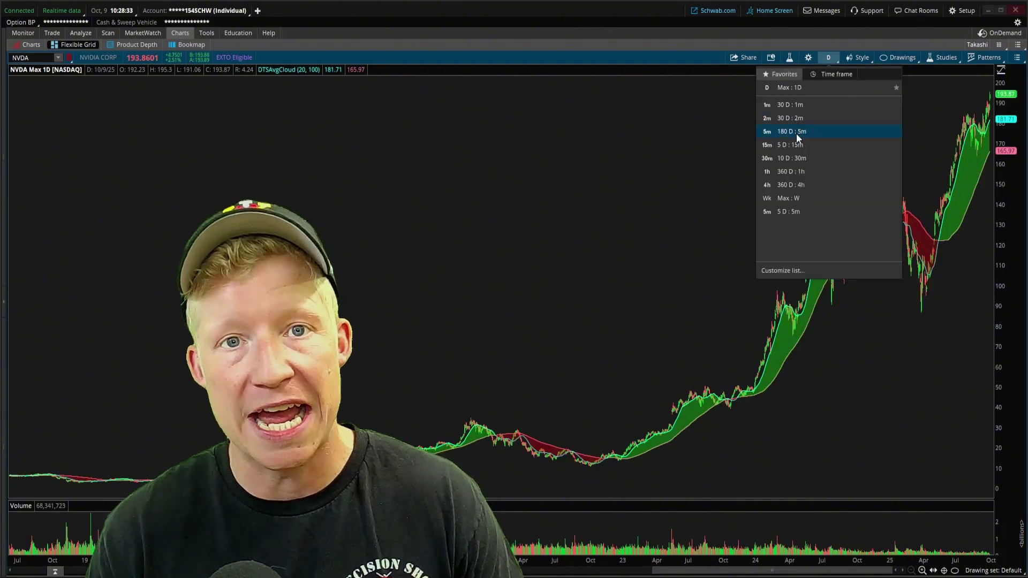
click(796, 132)
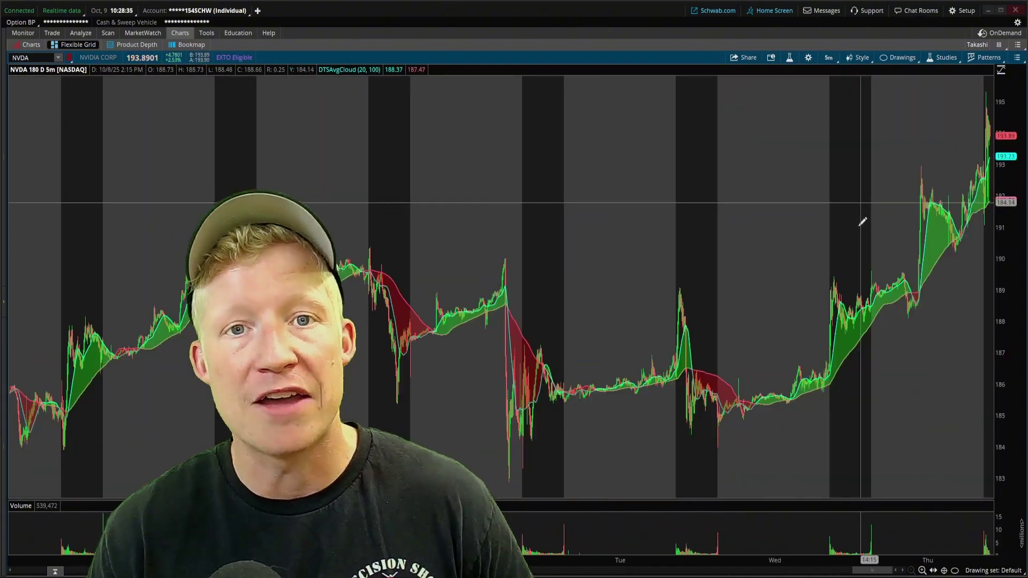
drag(676, 309, 990, 308)
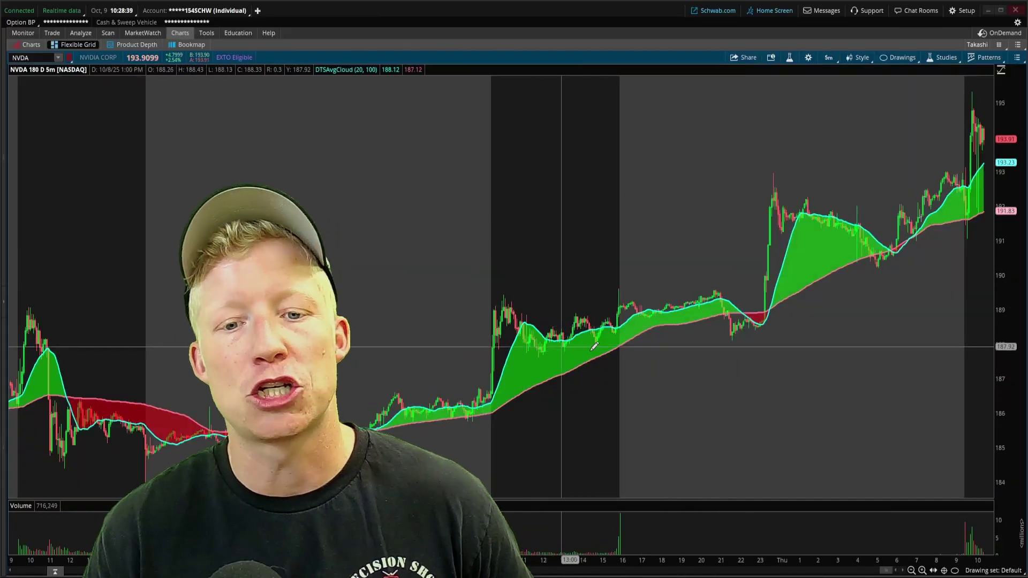
drag(330, 369, 741, 370)
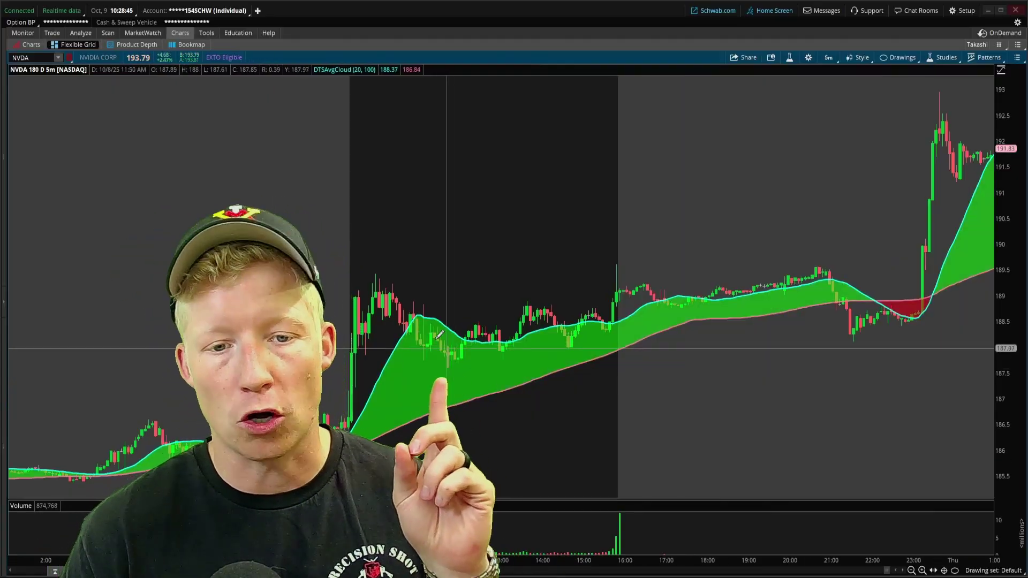
click(911, 571)
click(910, 570)
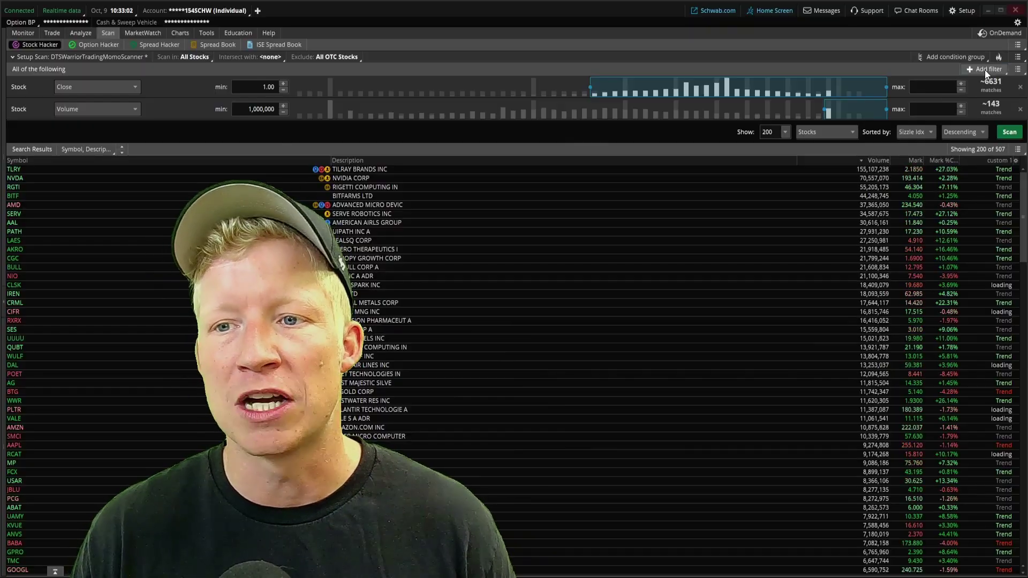
Step: Add a study filter to the stock scan and open its custom filter editor
click(984, 70)
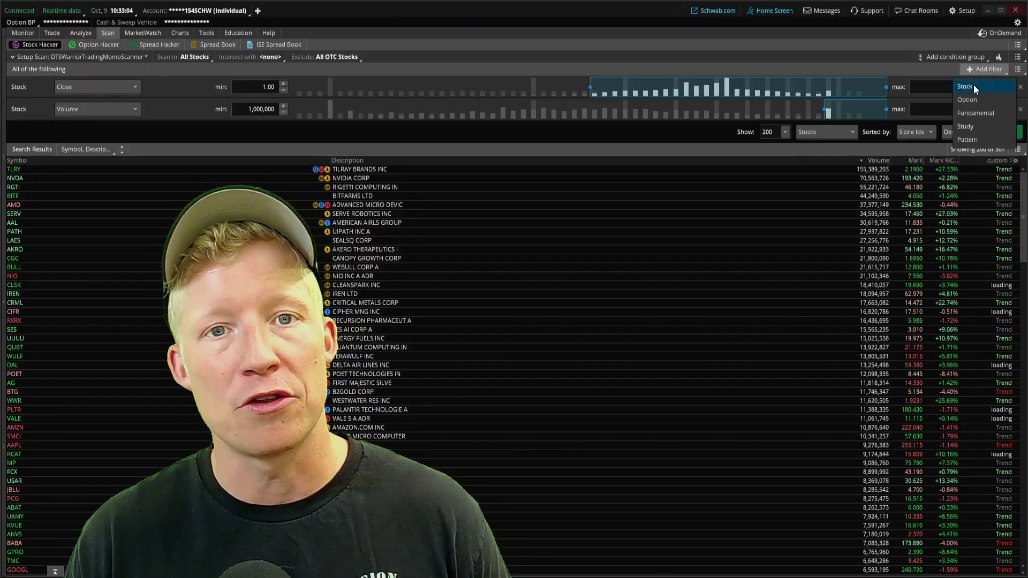
click(981, 124)
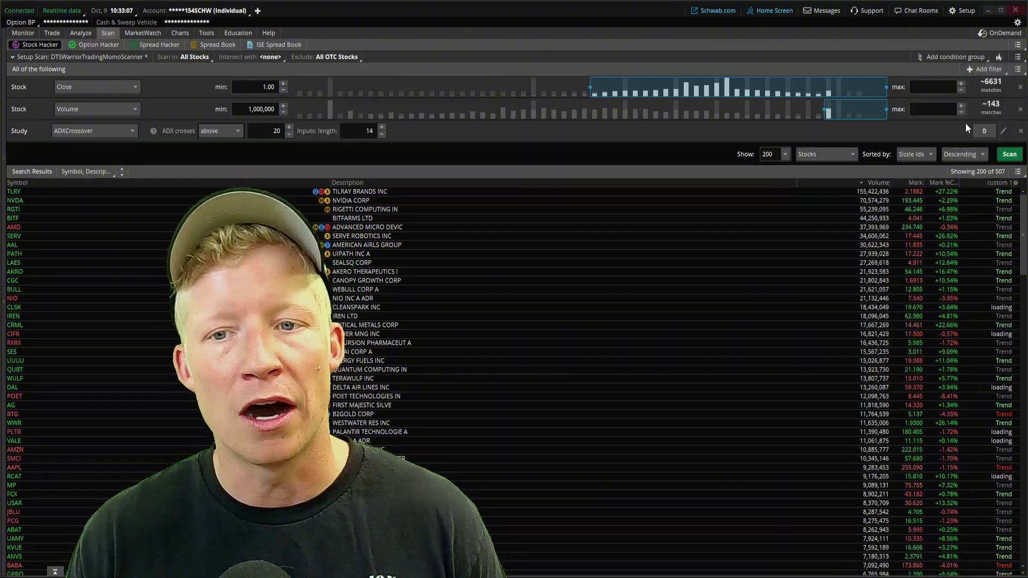
click(1006, 130)
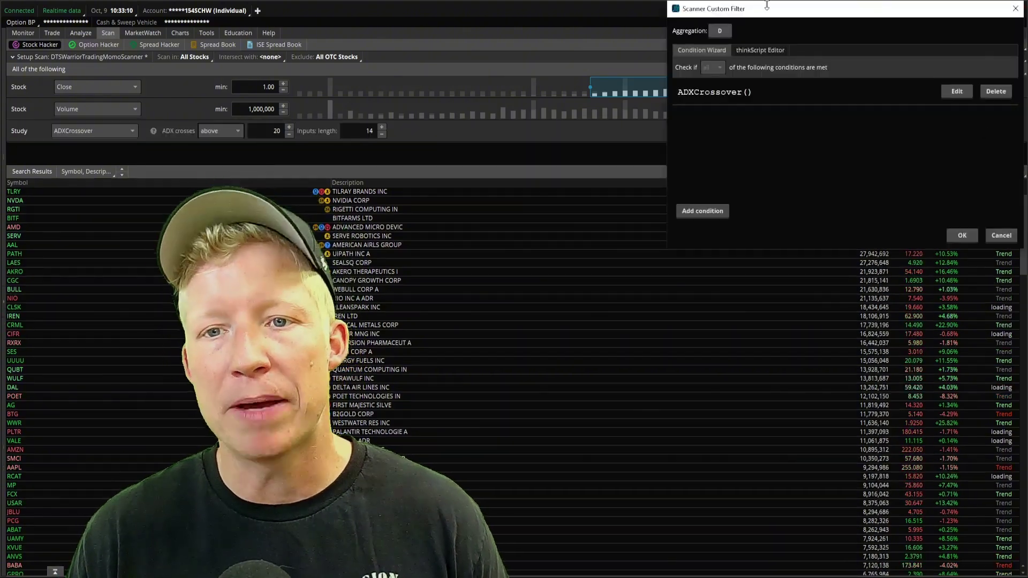
drag(795, 18, 643, 120)
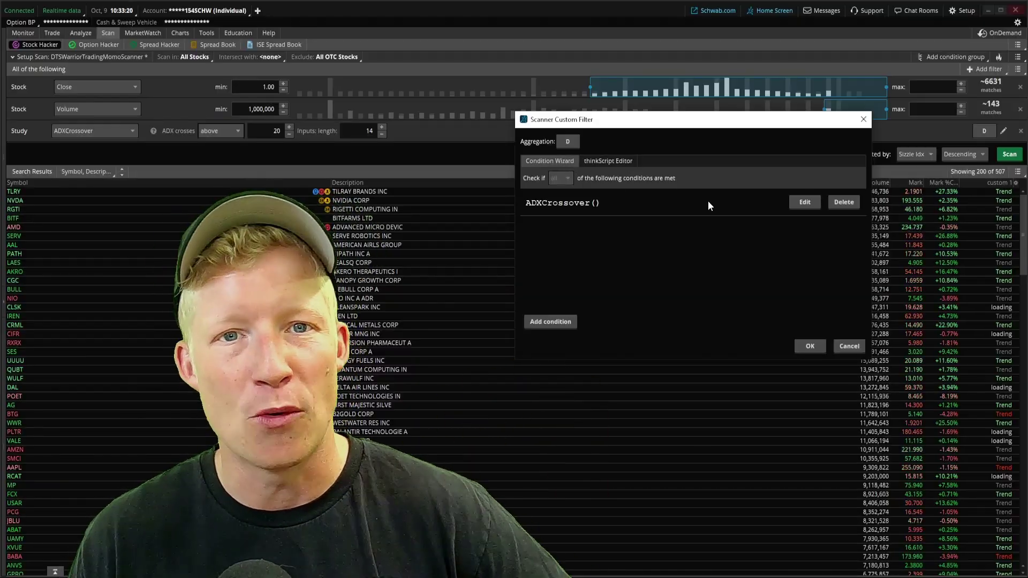
Step: Replace the ADXCrossover study in the filter condition with SimpleMovingAvg and set its length to 50
click(805, 204)
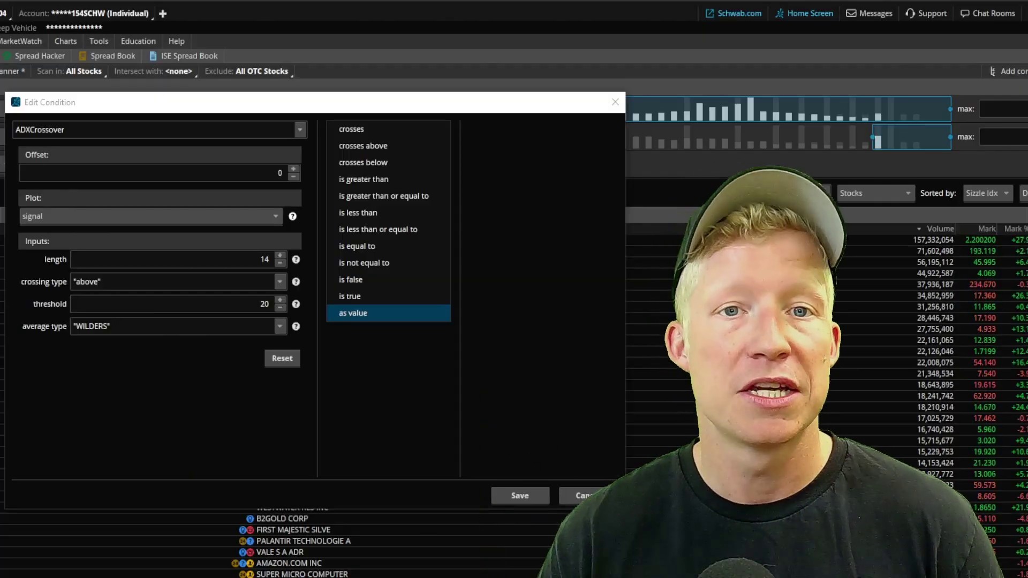
click(300, 130)
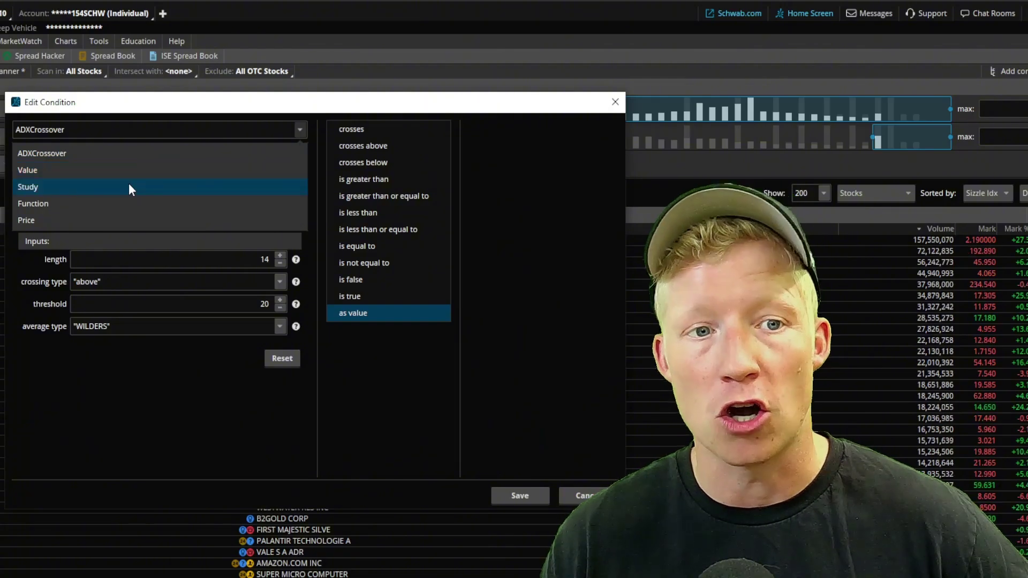
click(129, 186)
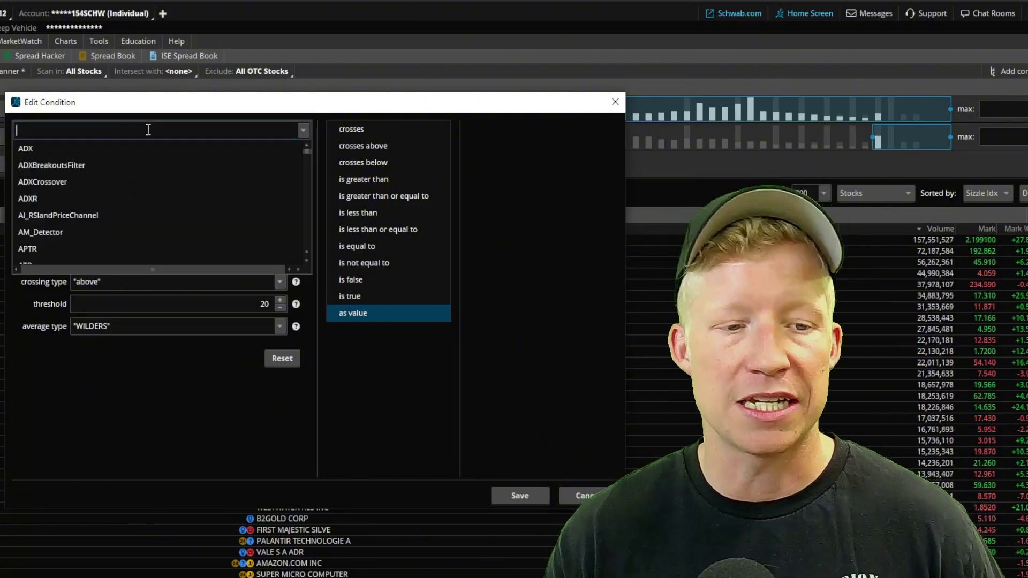
text(simple)
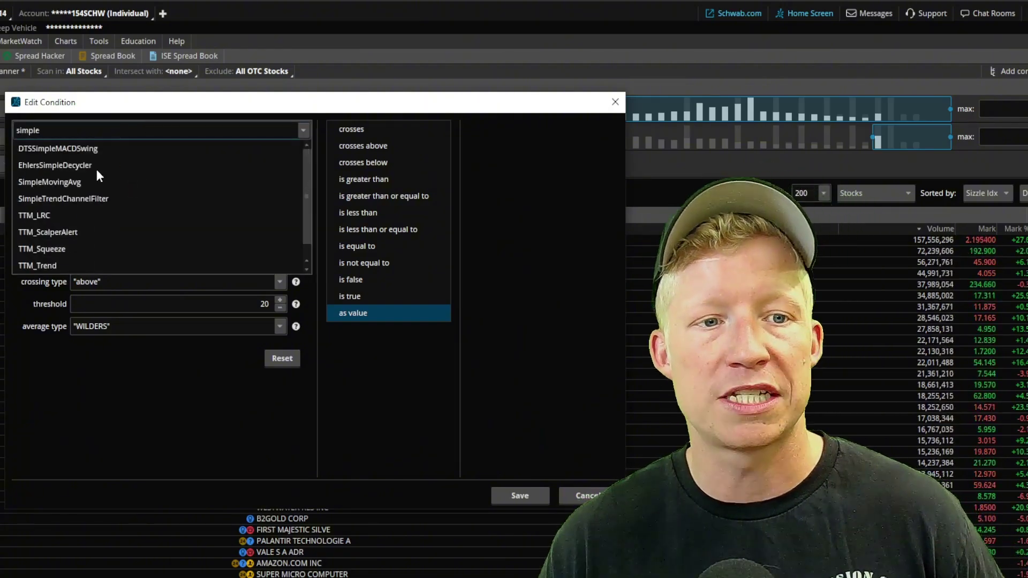
click(84, 181)
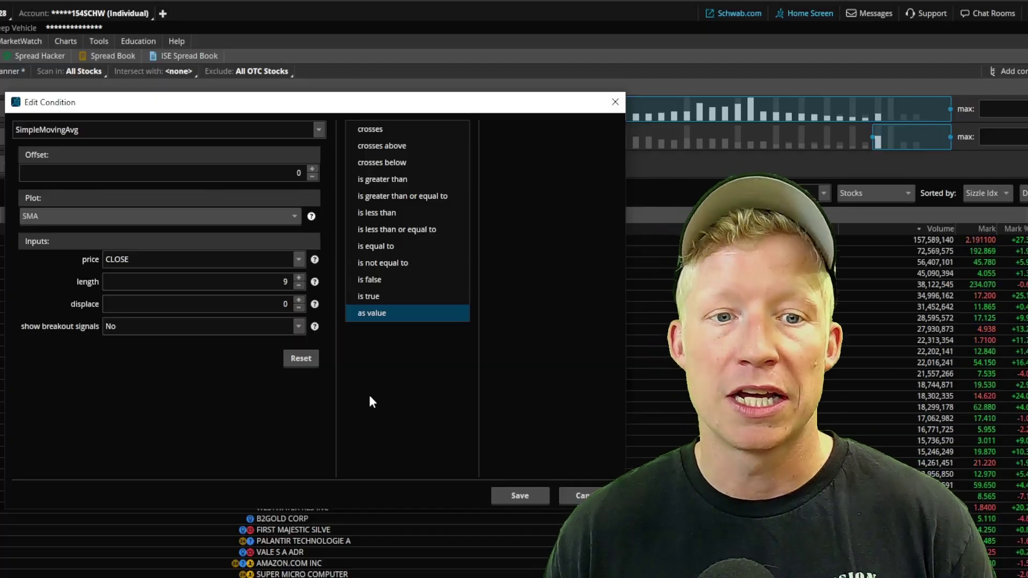
double_click(274, 279)
text(500)
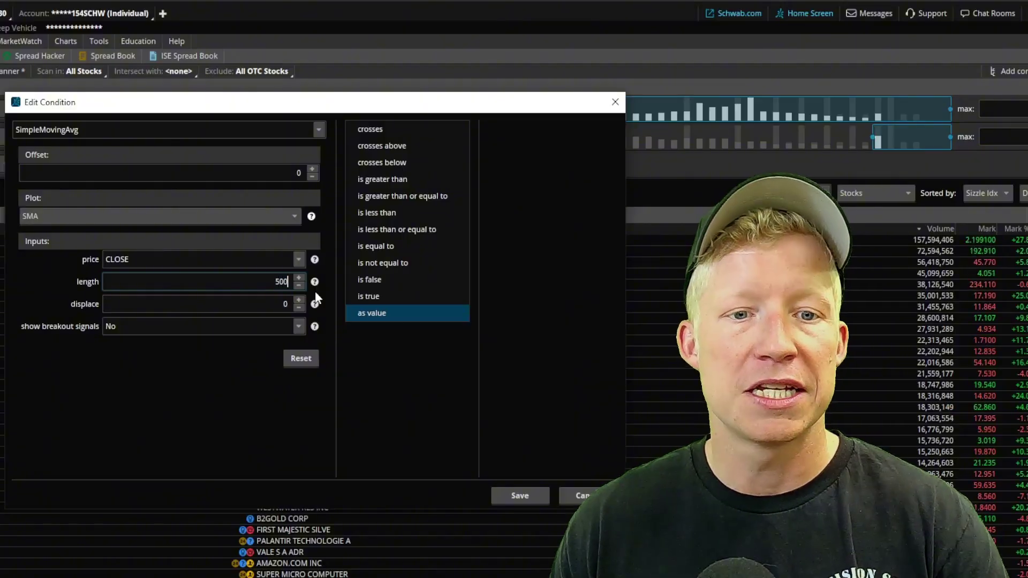
click(280, 291)
key(BackSpace)
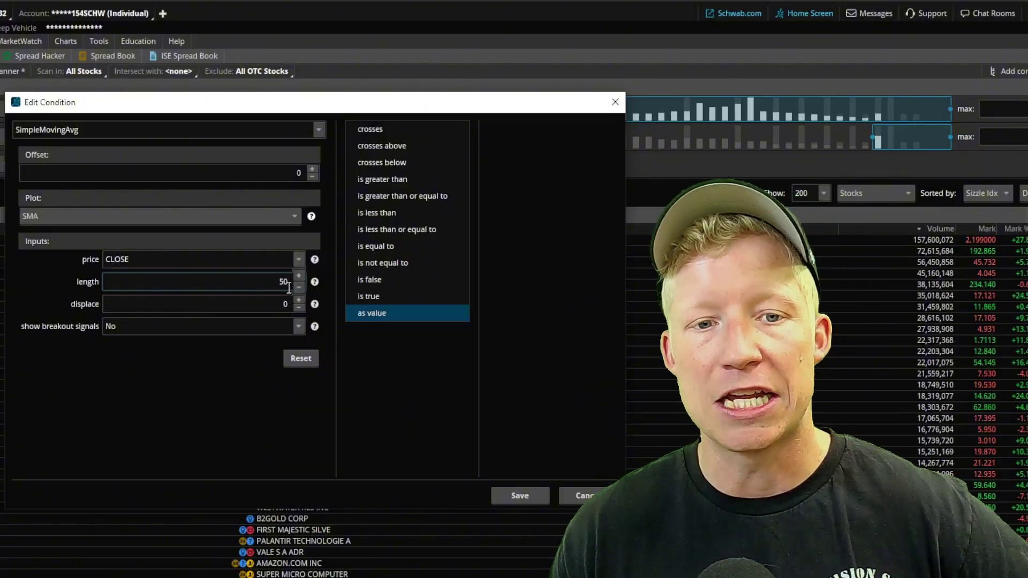
Step: Require the 50-length average to be greater than a SimpleMovingAvg of length 200, and save the condition
click(380, 181)
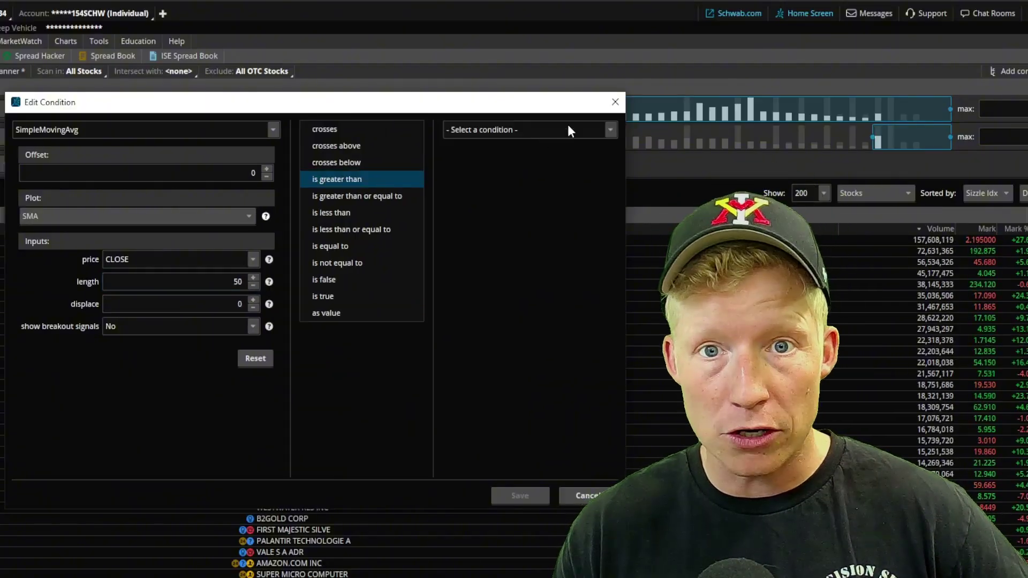
click(610, 129)
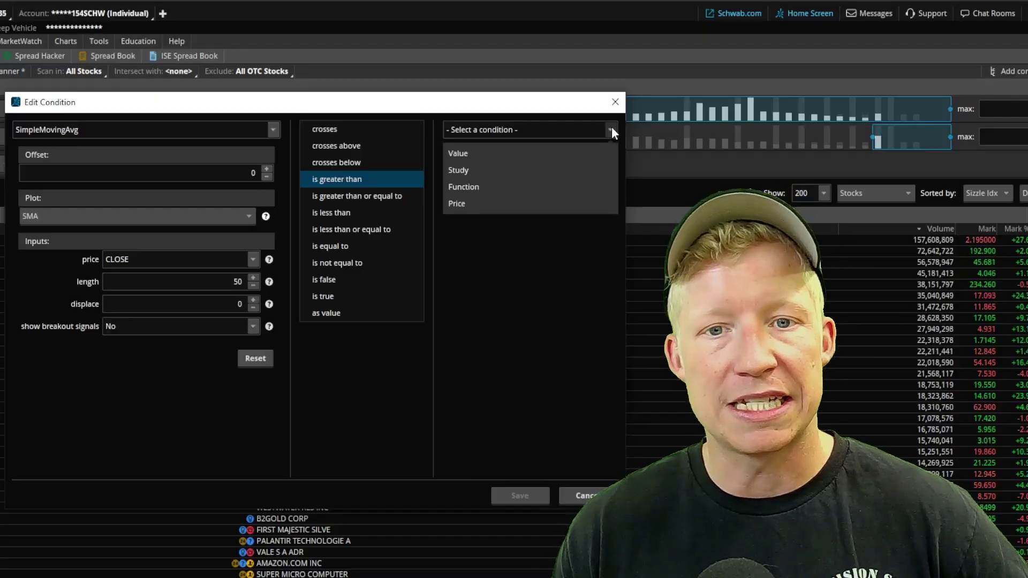
click(513, 171)
text(simpl)
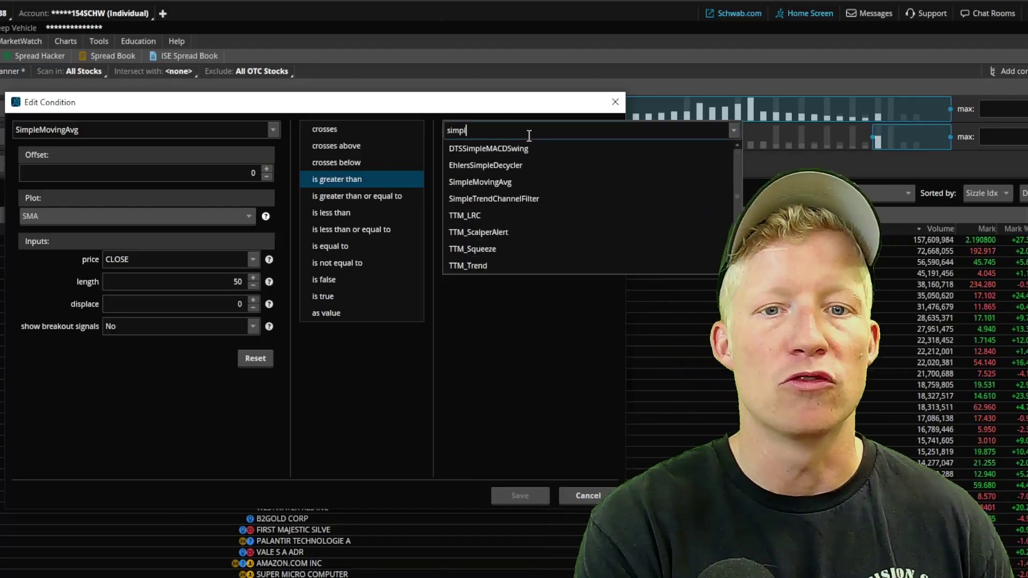
text(emov)
click(493, 147)
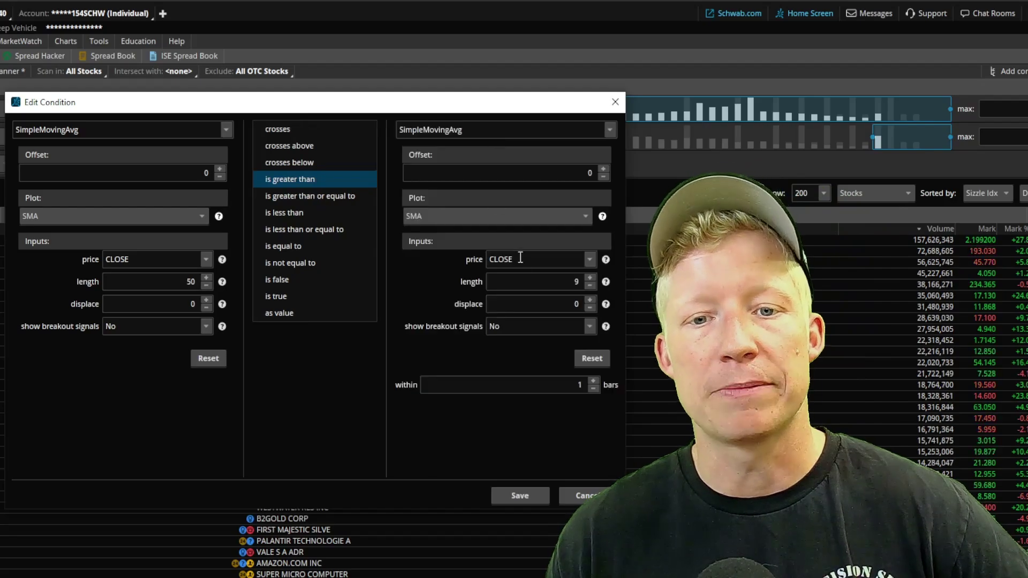
double_click(578, 280)
text(200)
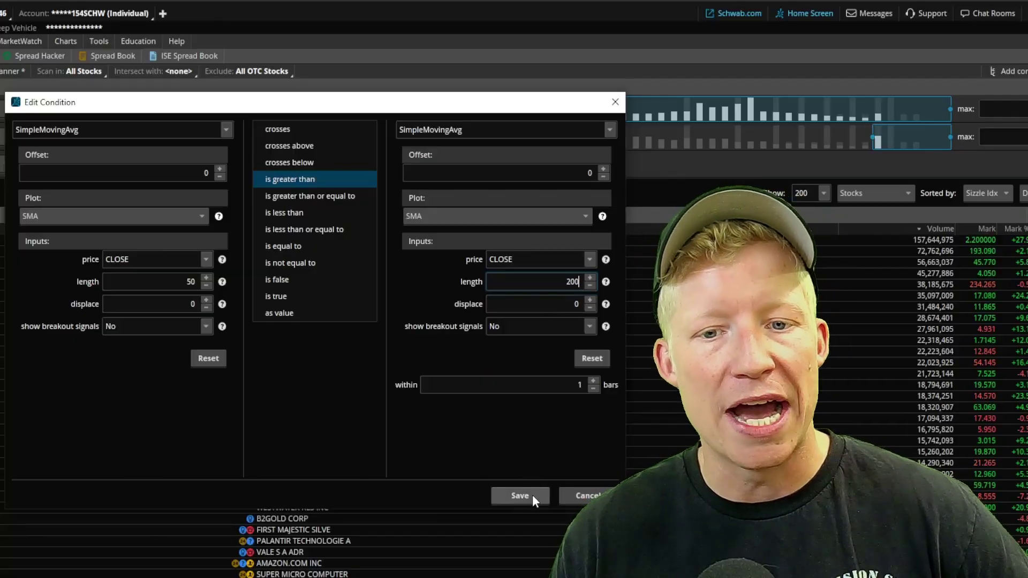
click(532, 494)
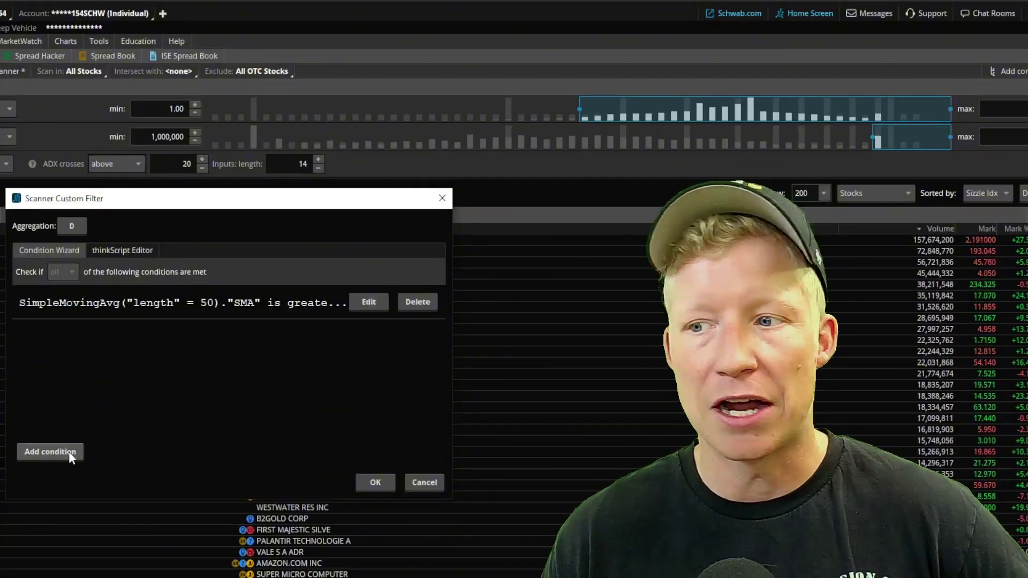
Step: Add a second condition to the custom filter, using the close price with the is less than comparison
click(69, 451)
drag(223, 246, 308, 201)
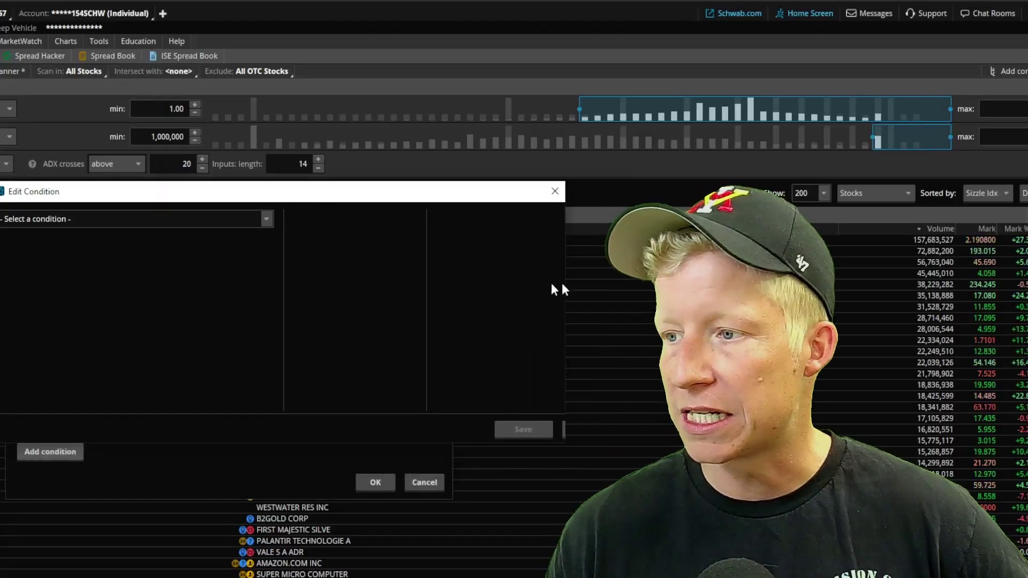
drag(563, 289, 441, 284)
mouse_move(282, 202)
mouse_down()
mouse_move(323, 207)
mouse_move(300, 200)
mouse_up()
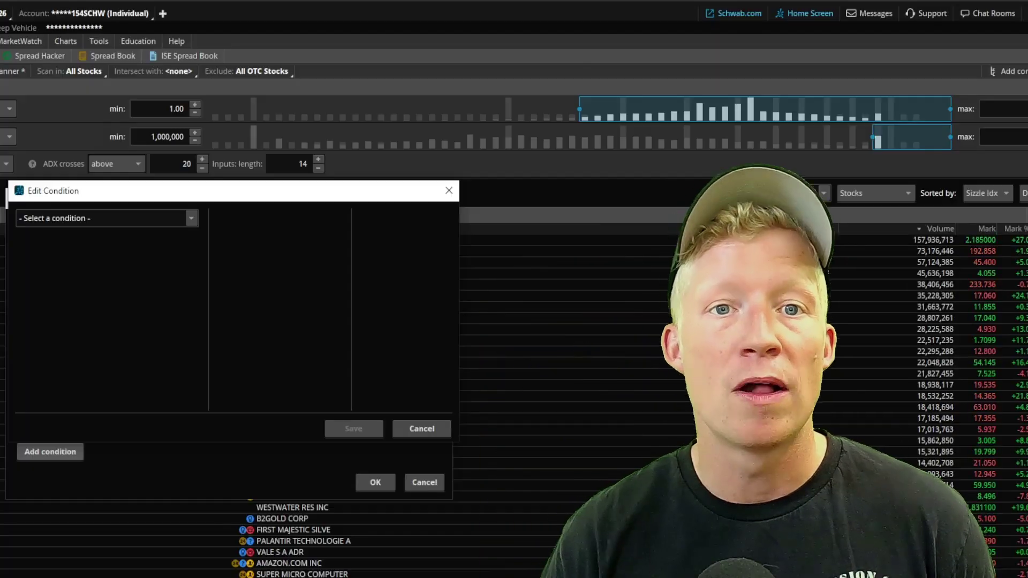
click(191, 219)
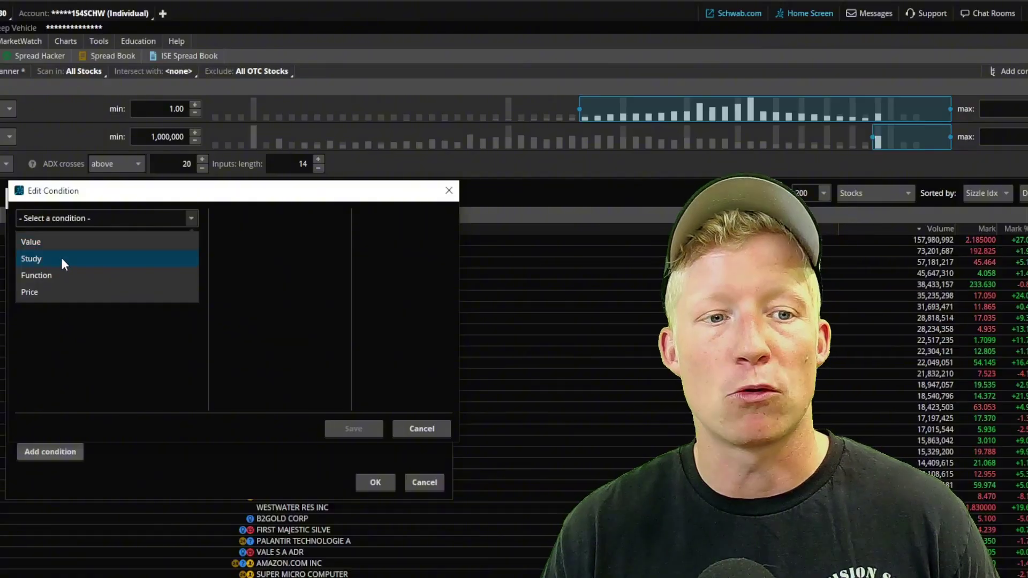
click(45, 294)
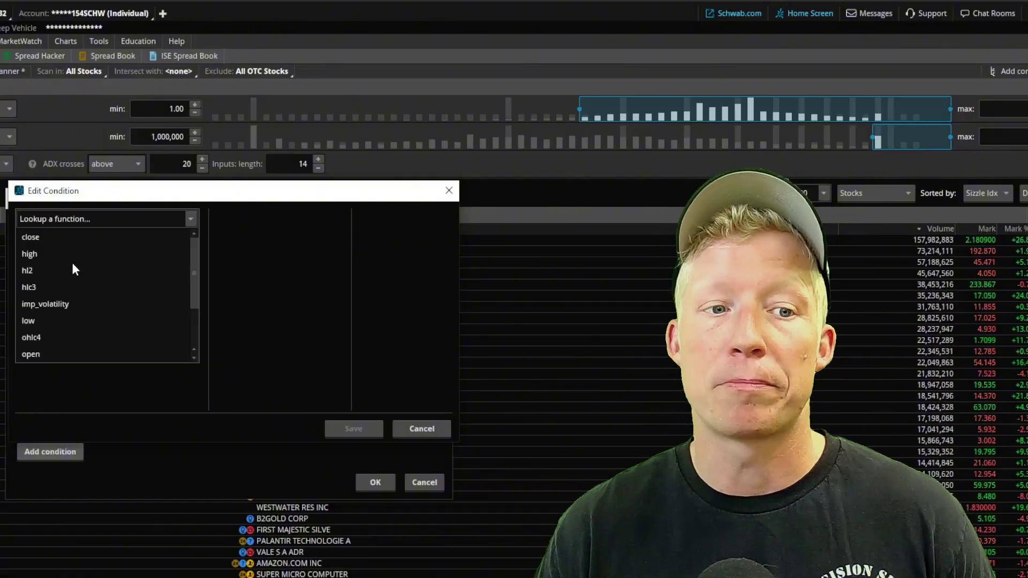
click(44, 239)
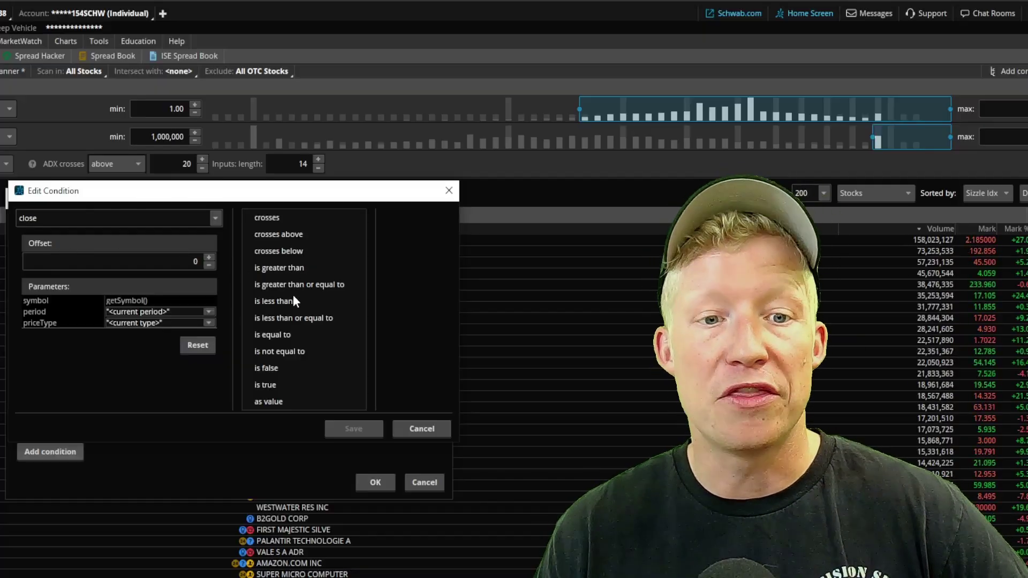
click(281, 303)
Step: Compare the close against a SimpleMovingAvg study with length 50 and save the condition
click(432, 224)
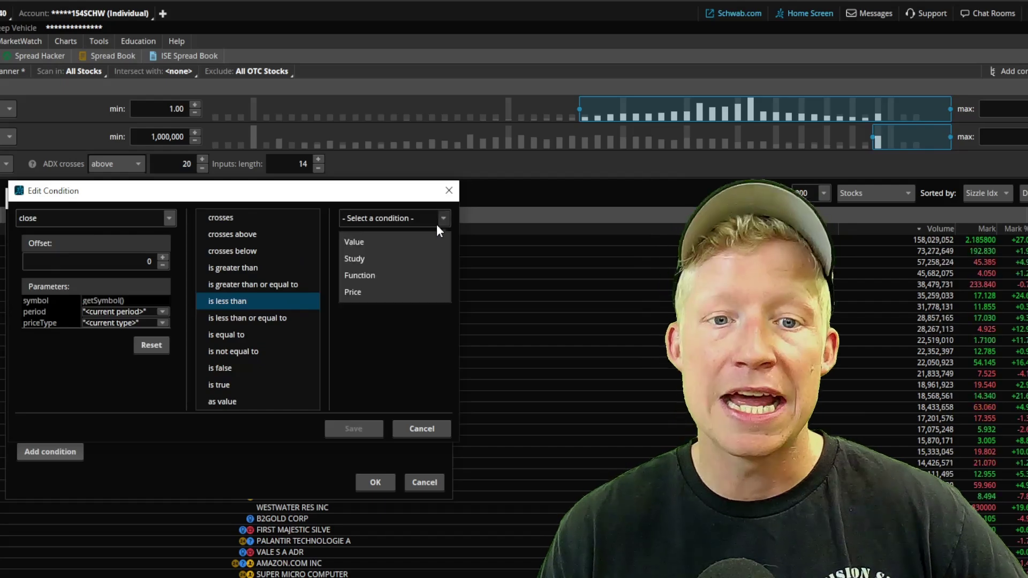
click(397, 220)
click(397, 221)
click(369, 259)
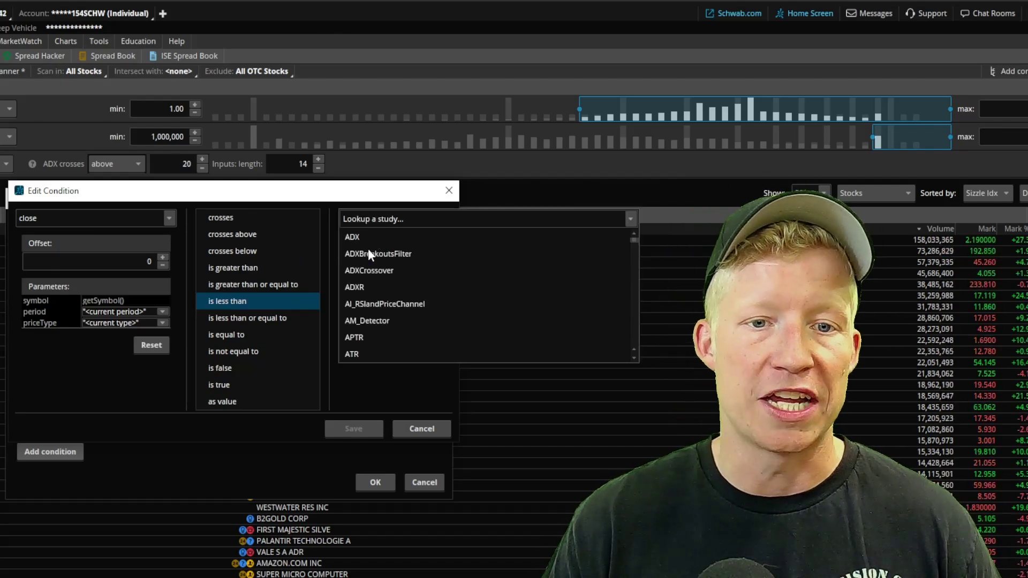
click(391, 217)
text(simpl)
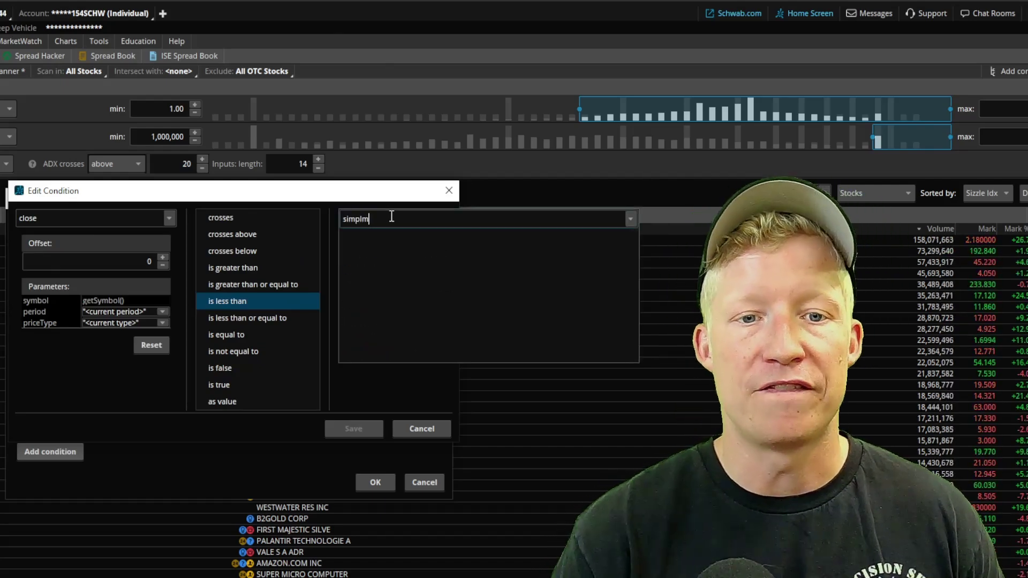
click(399, 270)
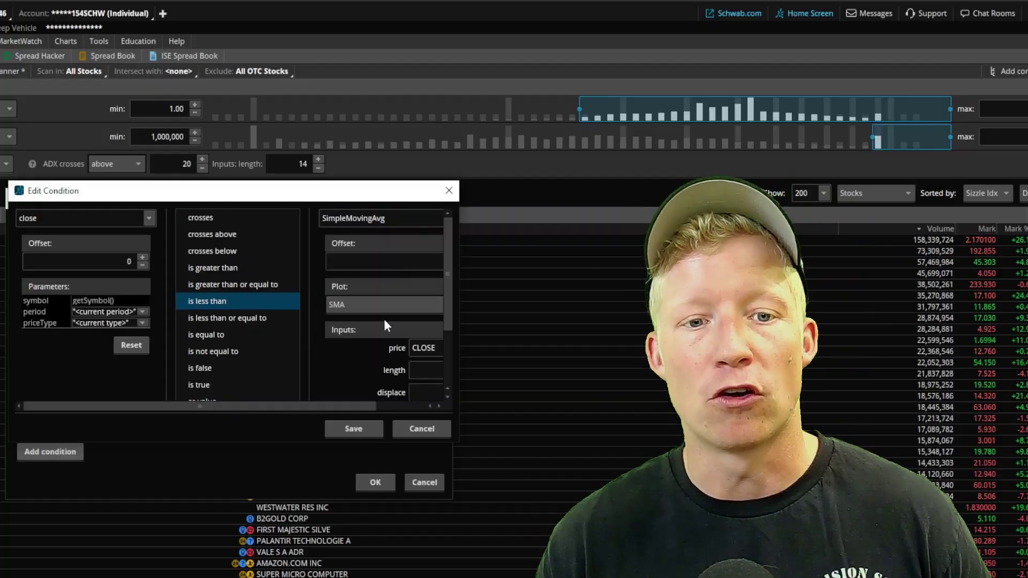
scroll(432, 340, down, 2)
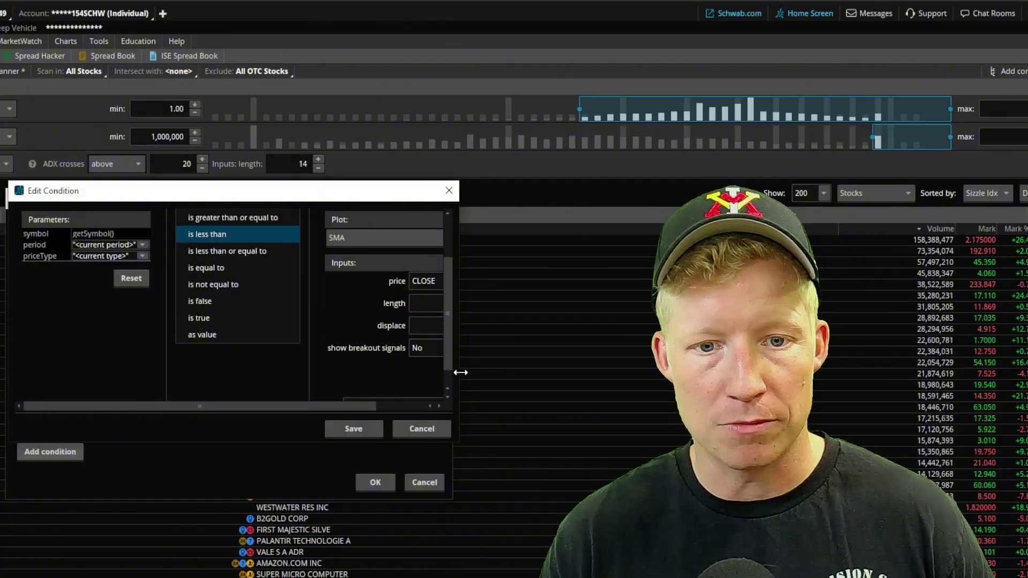
drag(460, 372, 492, 369)
double_click(456, 309)
text(50)
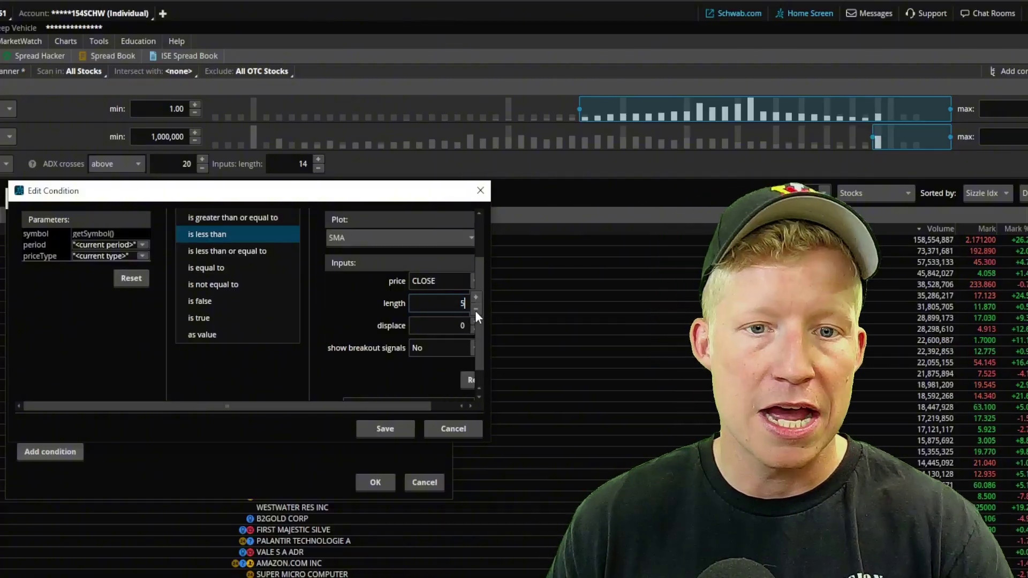
click(440, 310)
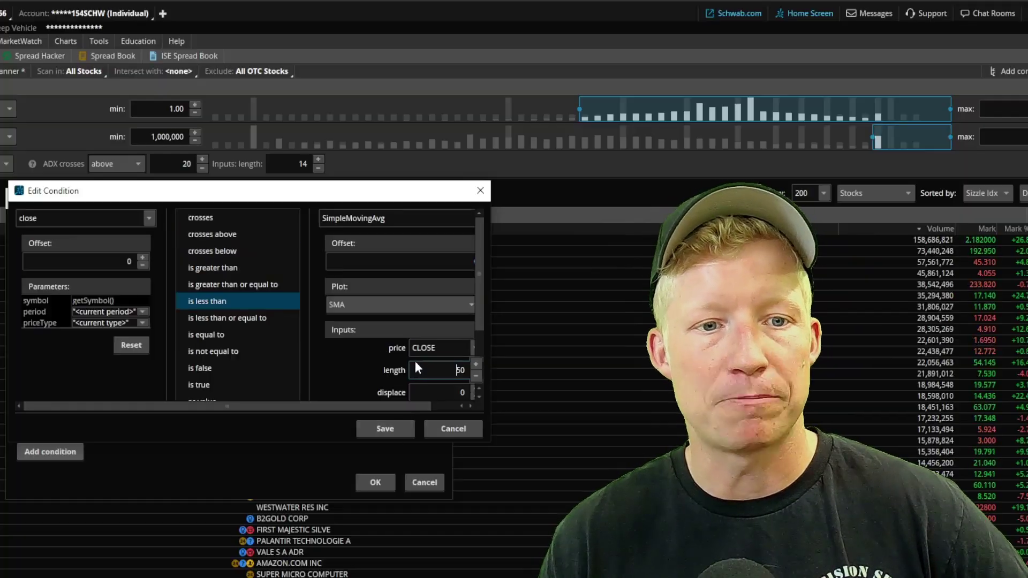
click(390, 433)
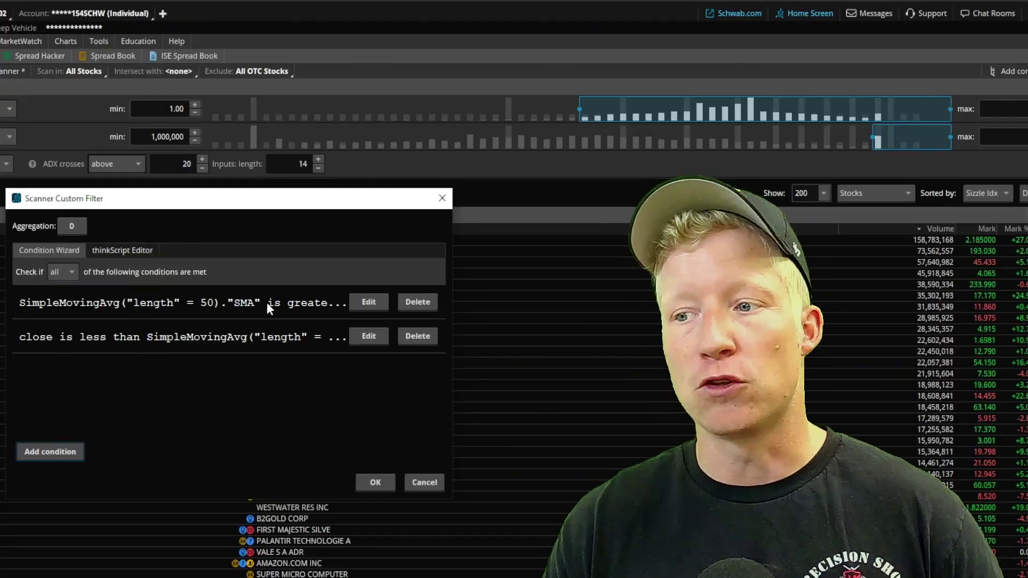
Step: Try the 5 Min aggregation for the custom filter and return it to Day
drag(208, 205, 217, 203)
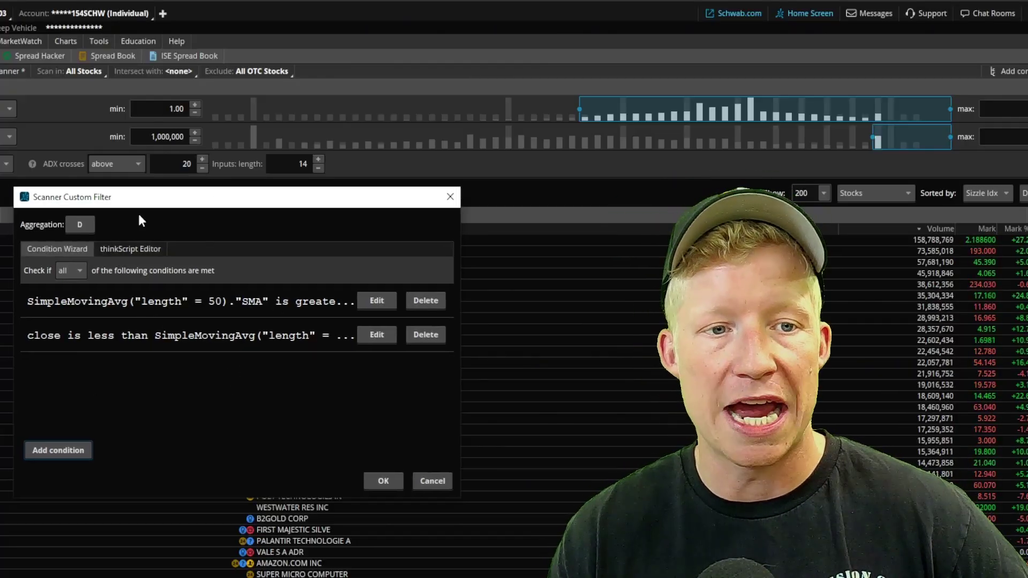
click(81, 223)
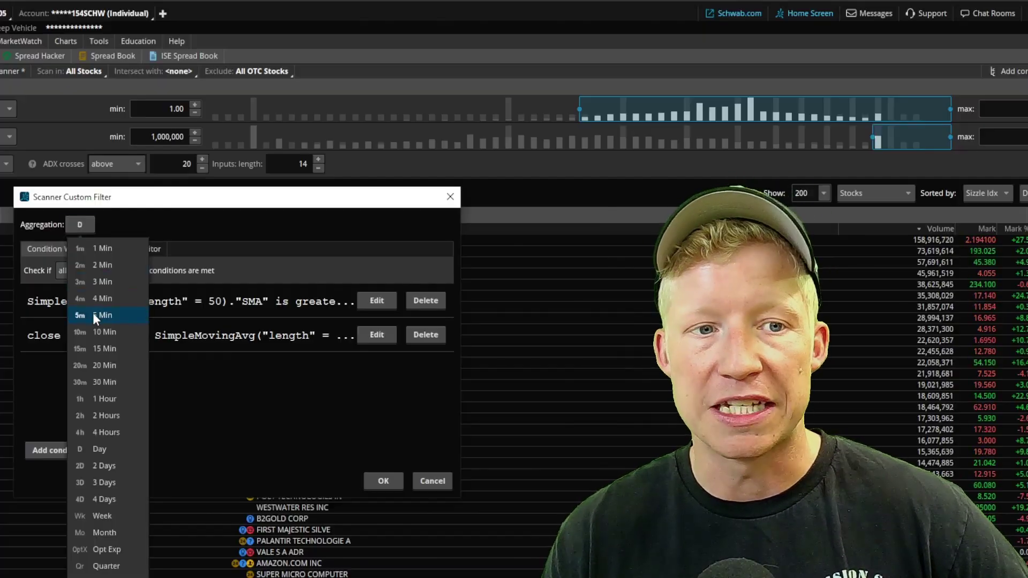
click(94, 316)
click(79, 226)
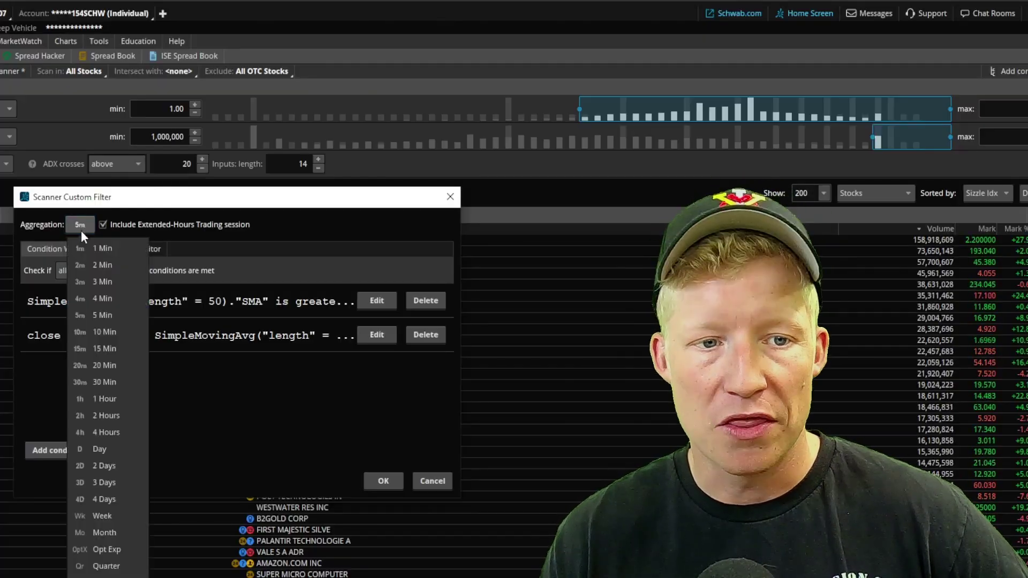
click(100, 453)
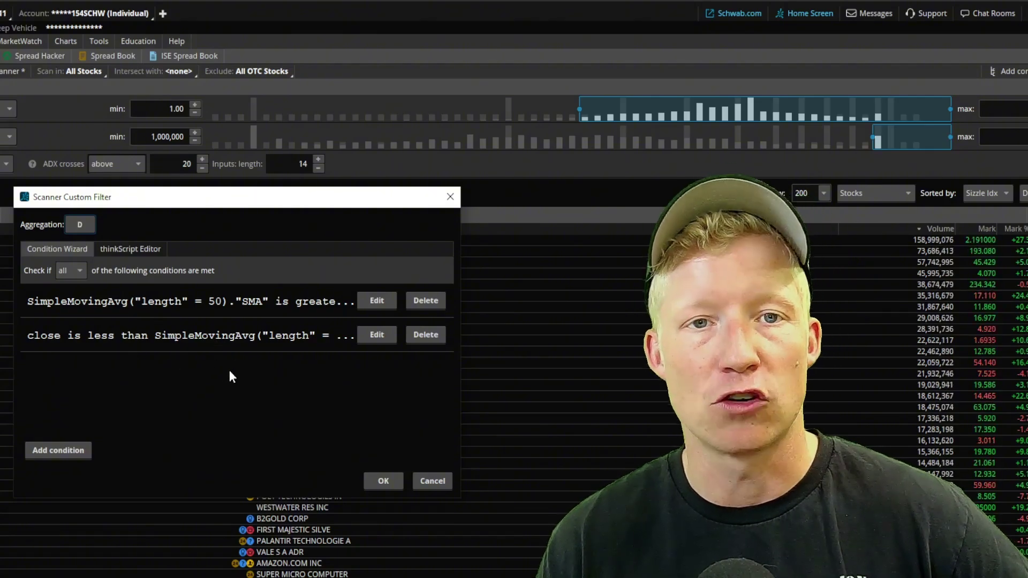
Step: Keep the custom filter's aggregation at Day and apply the filter to the scan
click(80, 227)
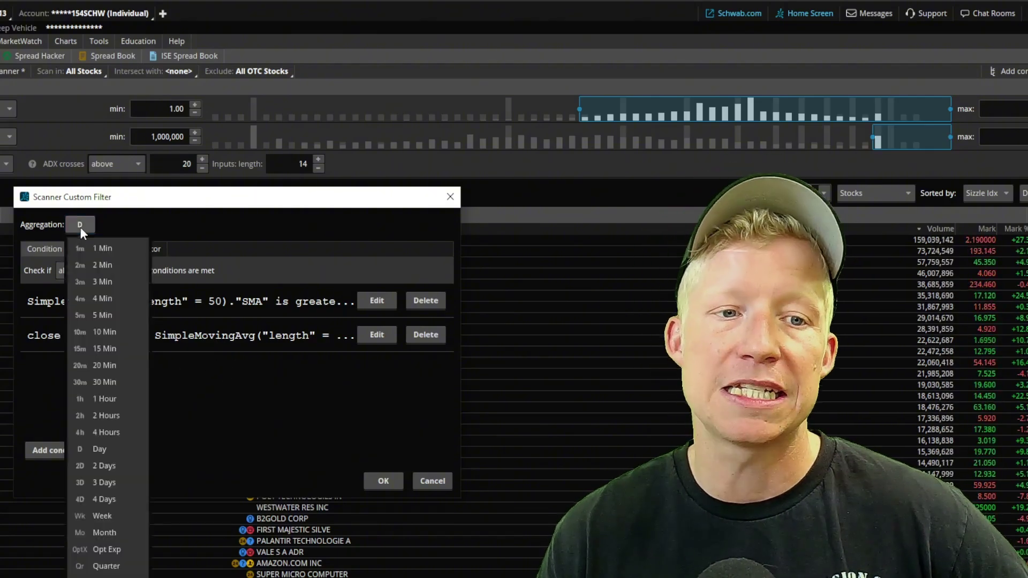
click(173, 230)
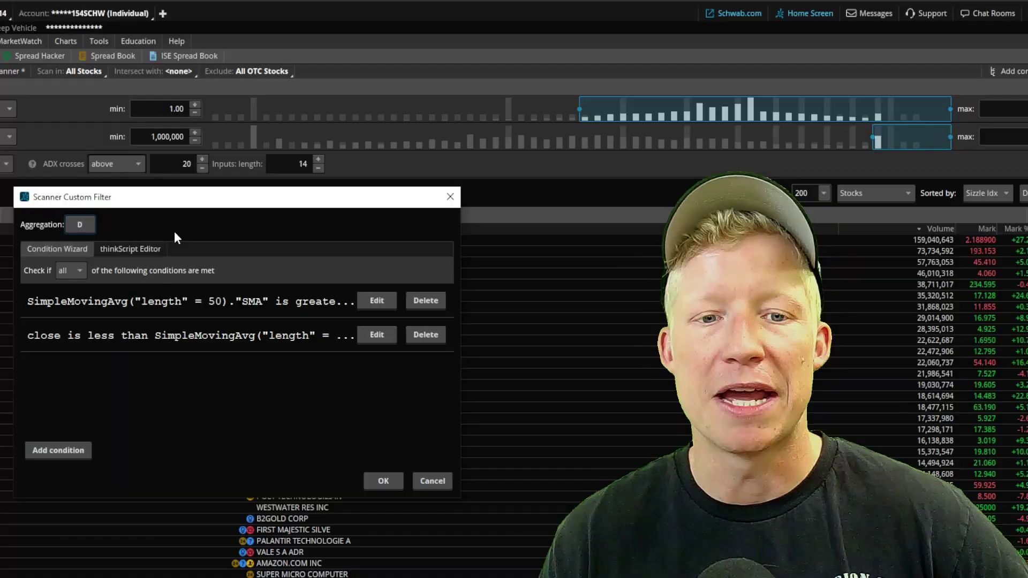
click(393, 486)
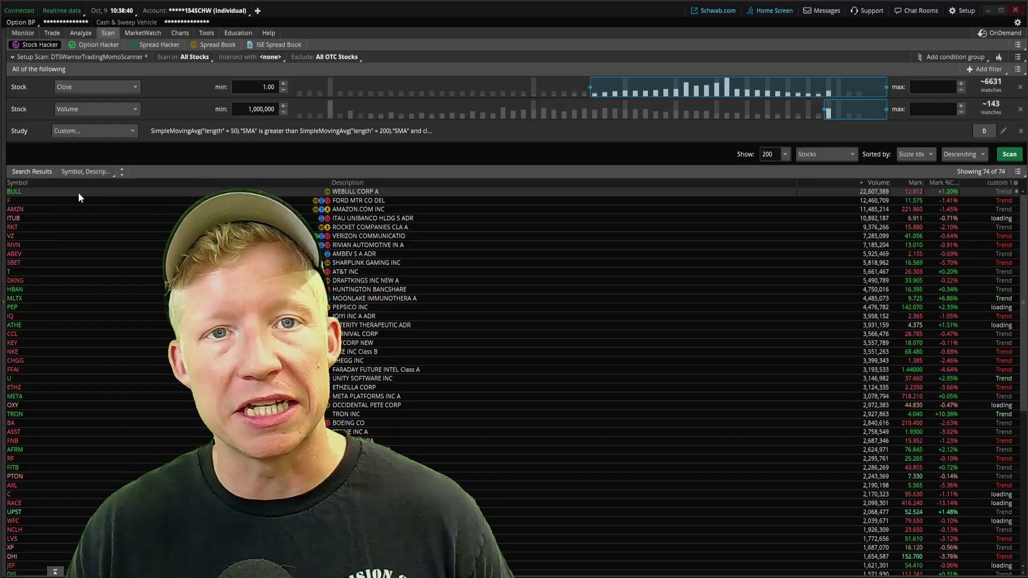
Step: Chart BULL from the scan results and examine its recent daily candles against the moving average cloud
click(181, 32)
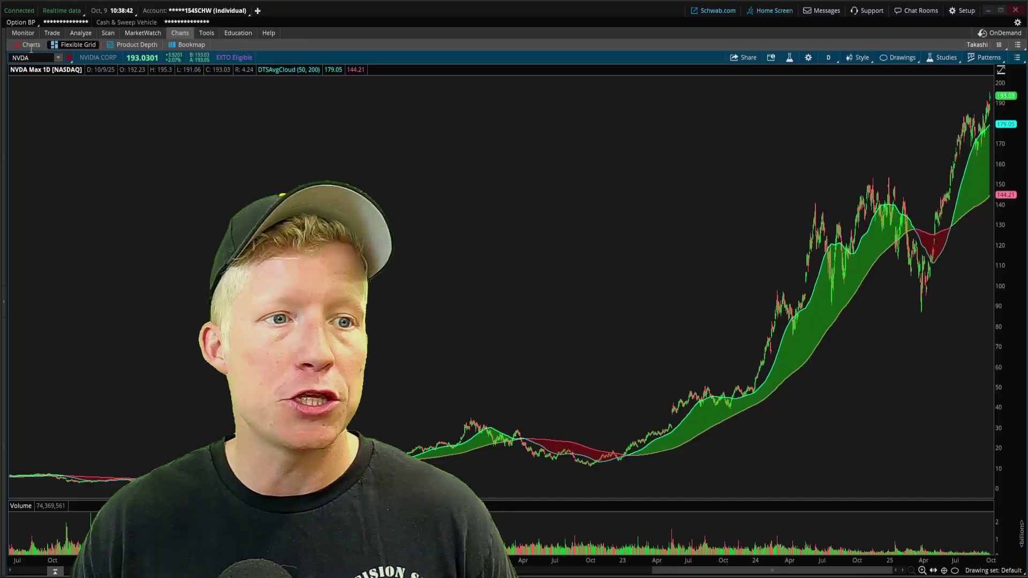
click(33, 57)
text(BULL)
key(Return)
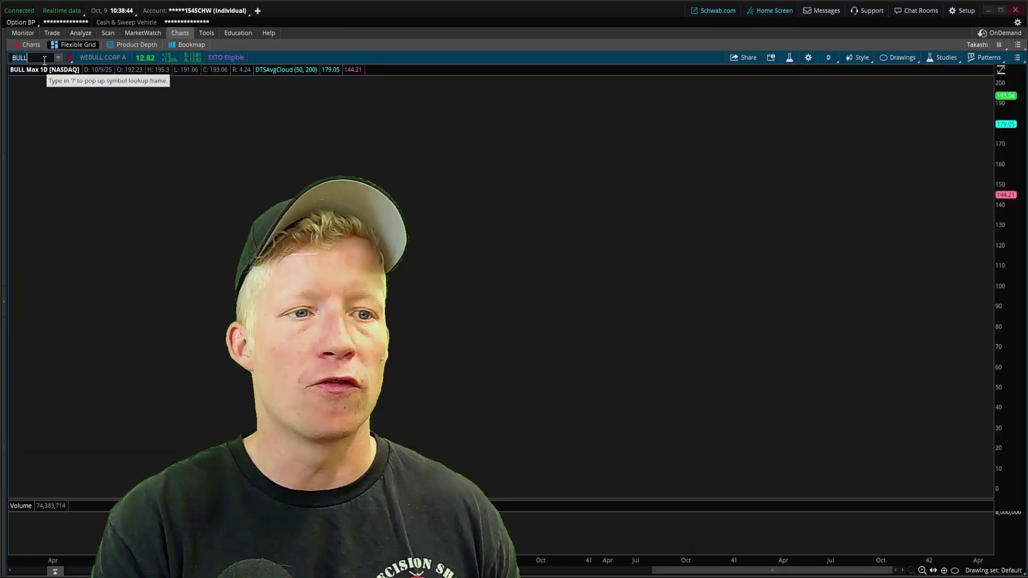
scroll(670, 275, up, 5)
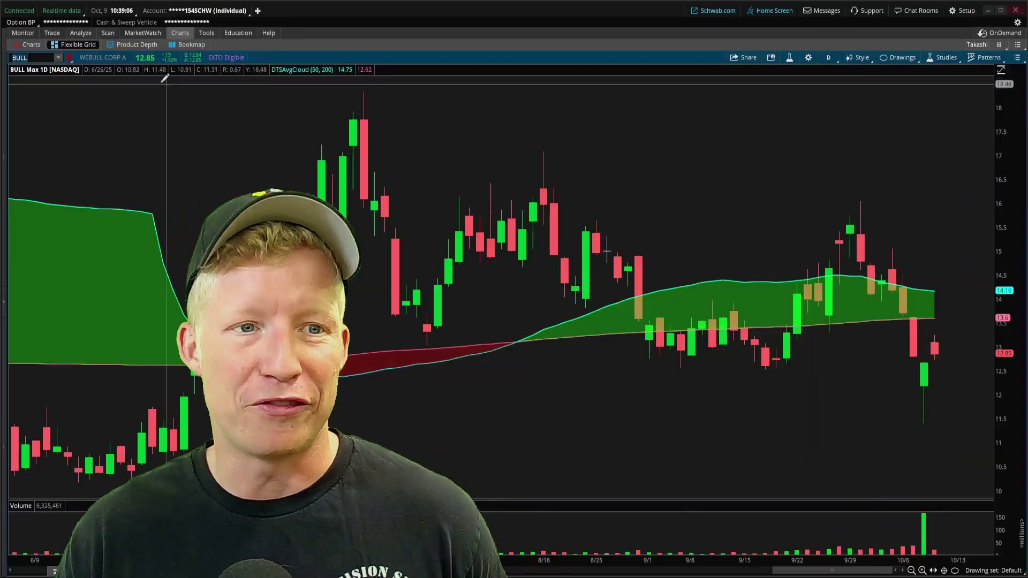
Step: Reopen the scan's custom filter and start a third condition using the close price with the is greater than comparison
click(107, 33)
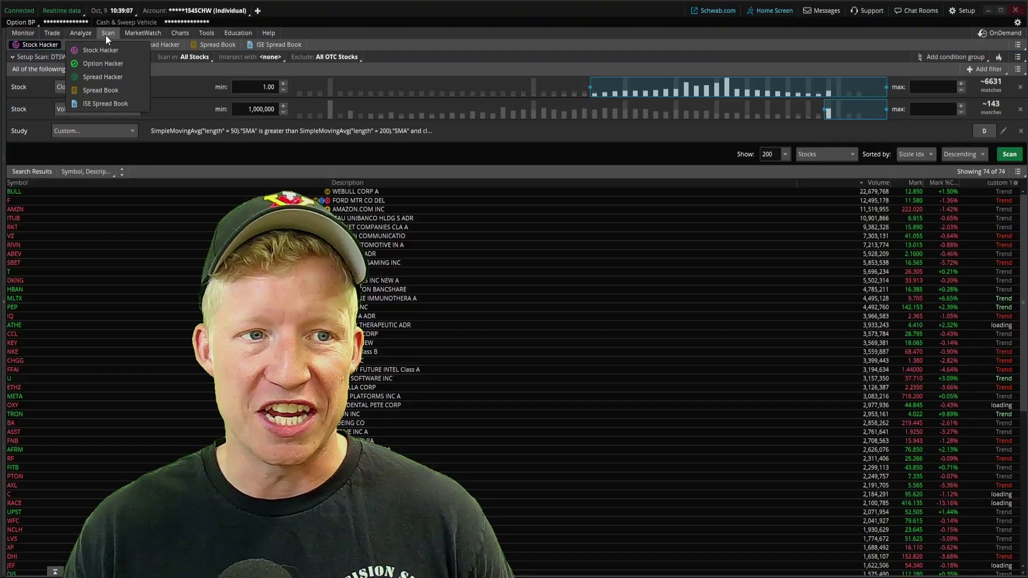
click(1004, 130)
drag(848, 9, 747, 120)
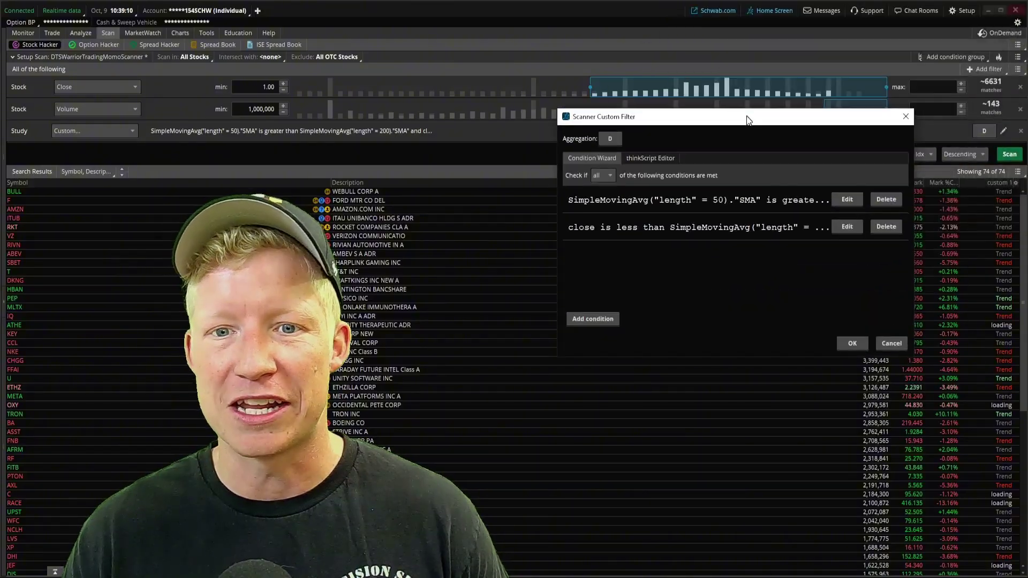
click(592, 317)
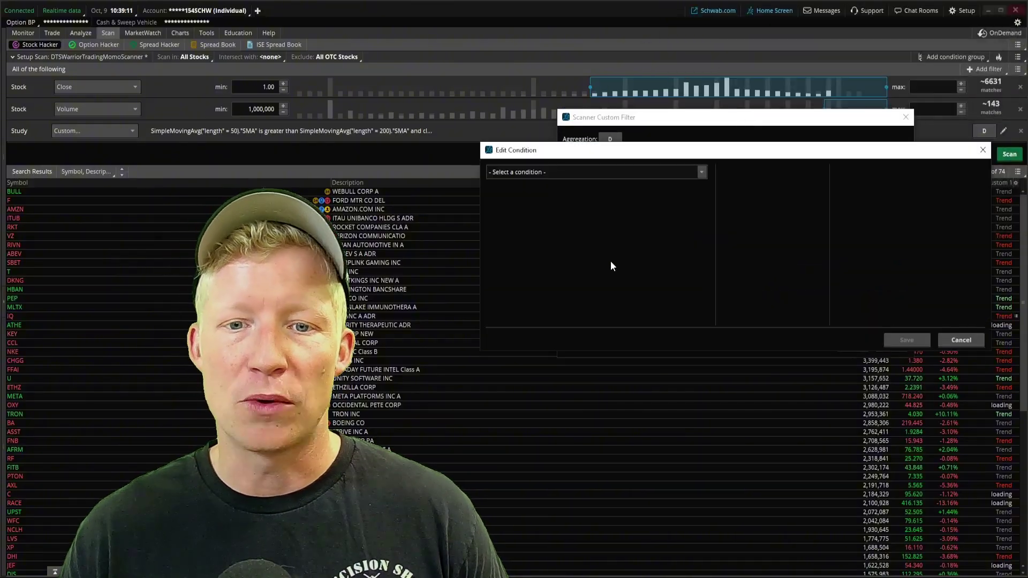
click(702, 172)
click(518, 231)
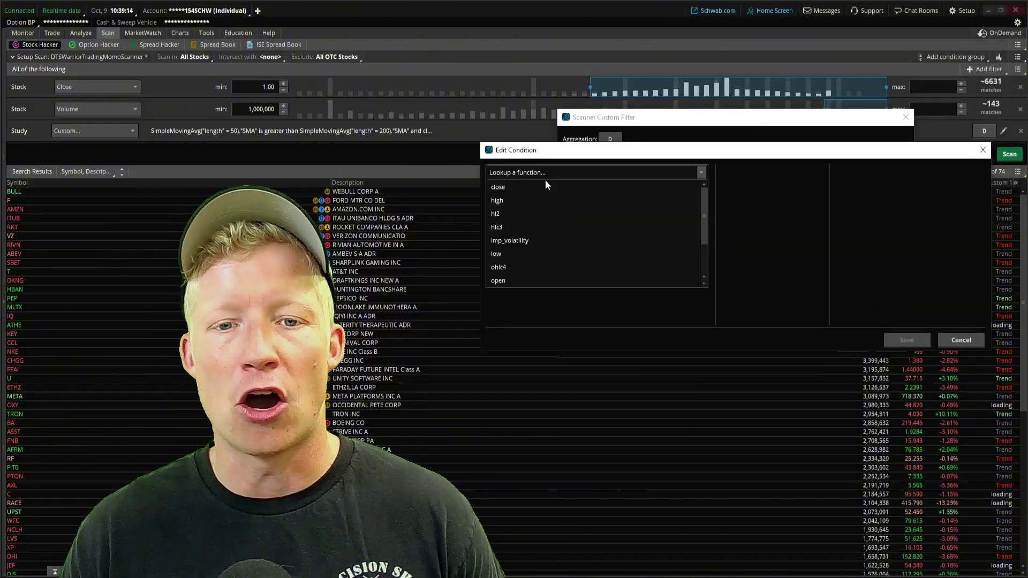
click(515, 189)
click(778, 213)
Step: Compare the close against a SimpleMovingAvg study of length 200, save the condition, and rerun the scan with the updated filter
click(861, 174)
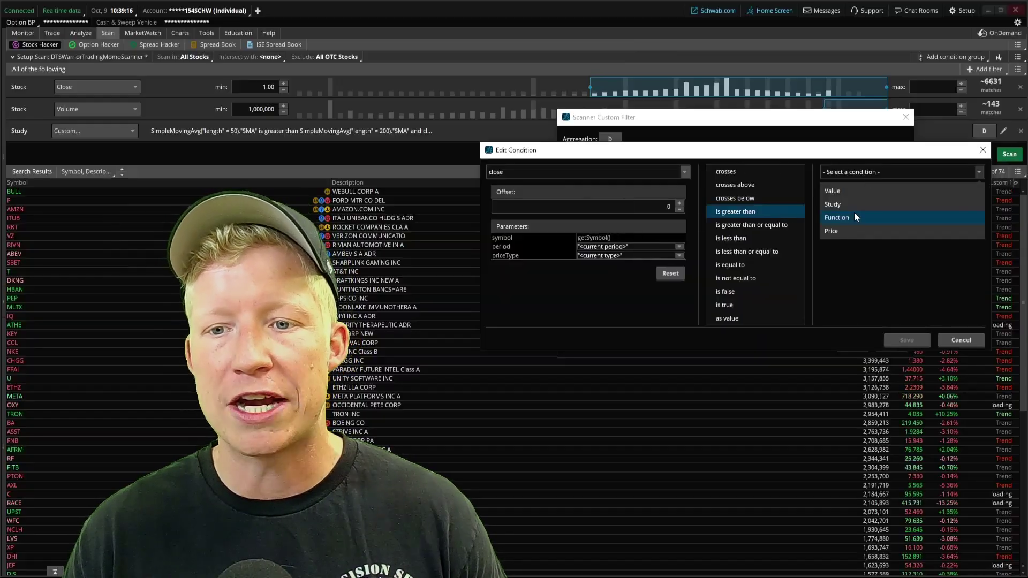
click(853, 212)
text(simple)
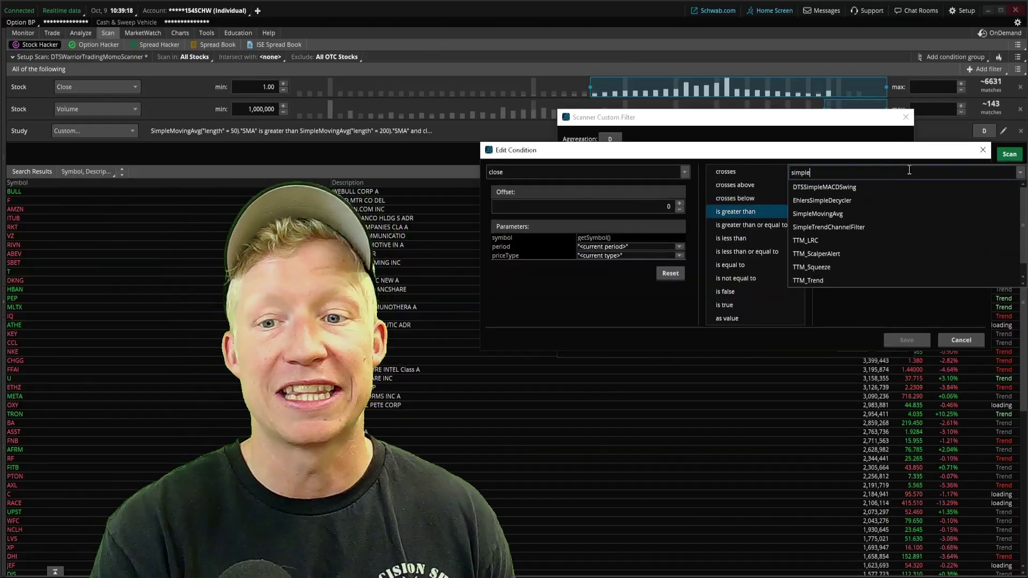
click(802, 214)
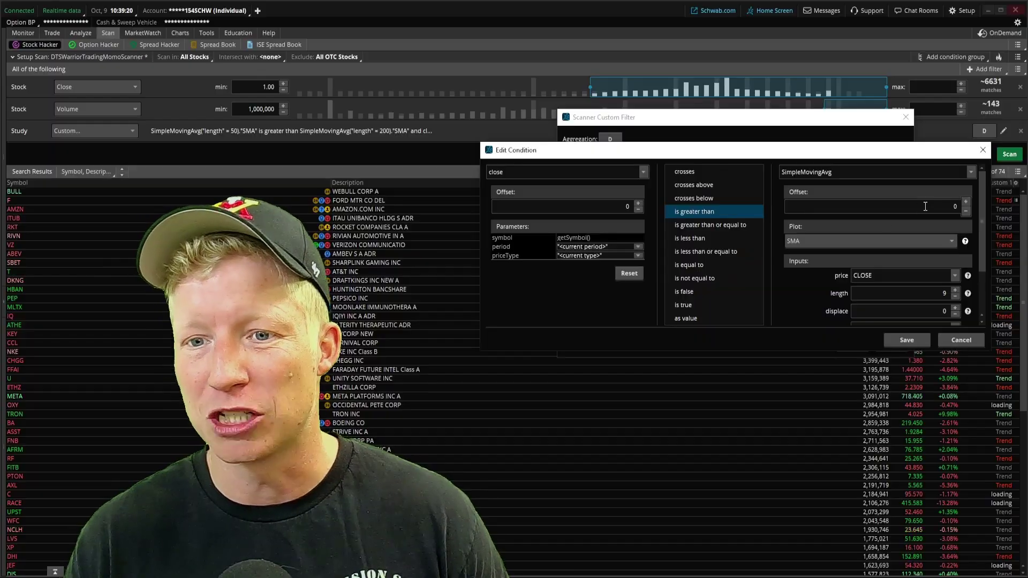
double_click(933, 295)
text(200)
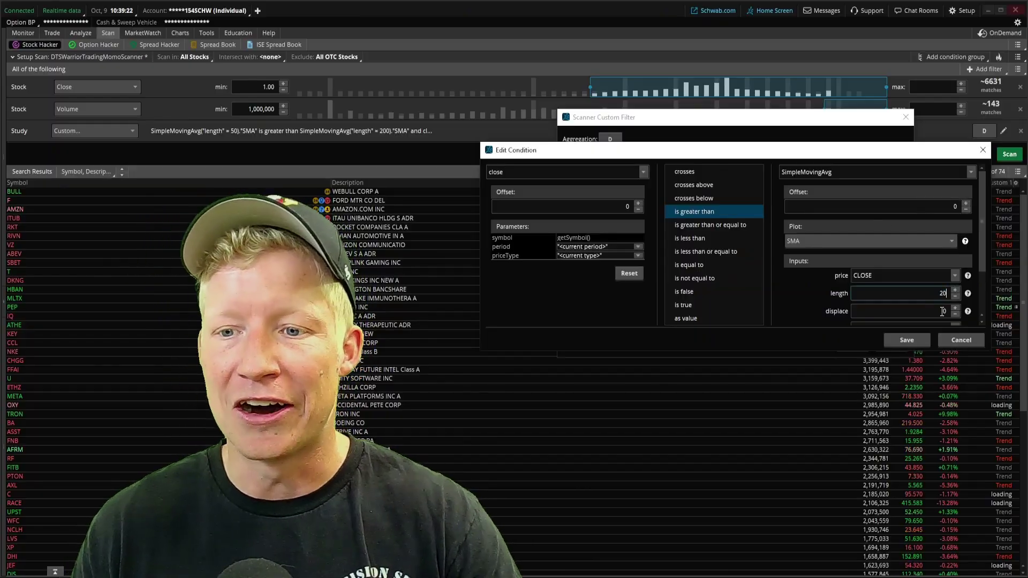
click(916, 339)
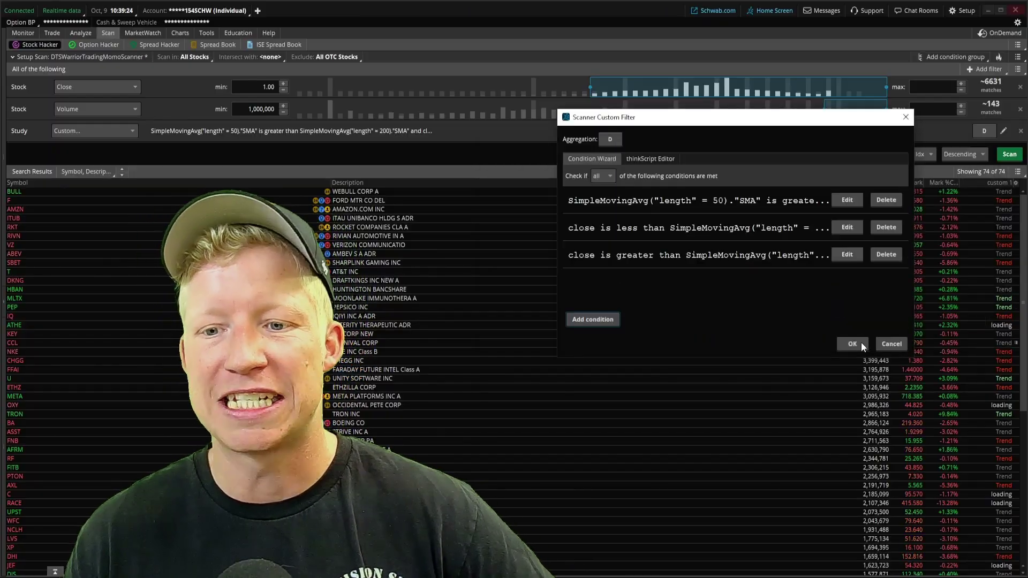
click(852, 344)
click(1009, 156)
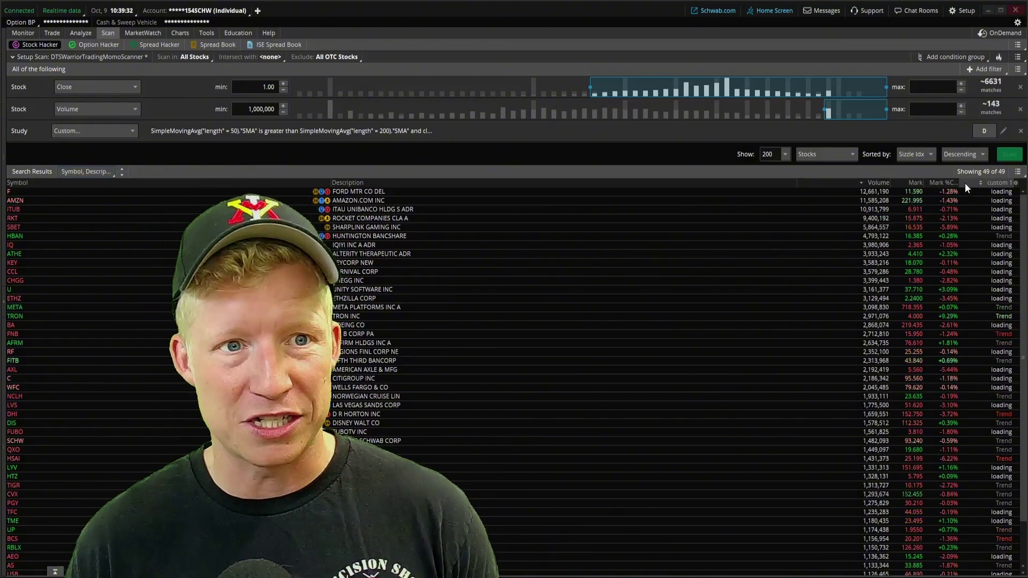
Step: Recheck the BULL chart against the new scan results, and chart F to examine its recent pullback into the cloud
click(180, 33)
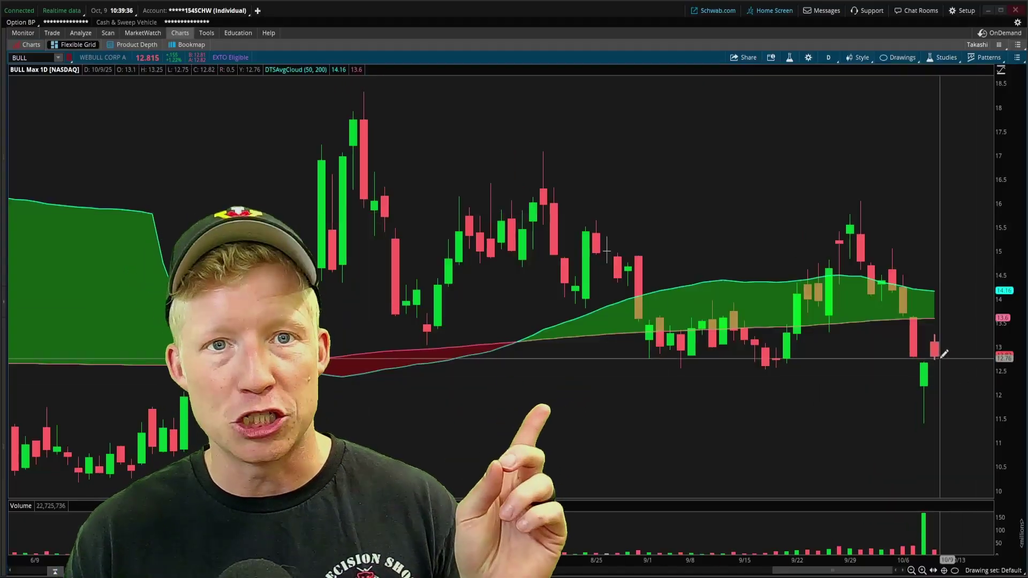
click(110, 33)
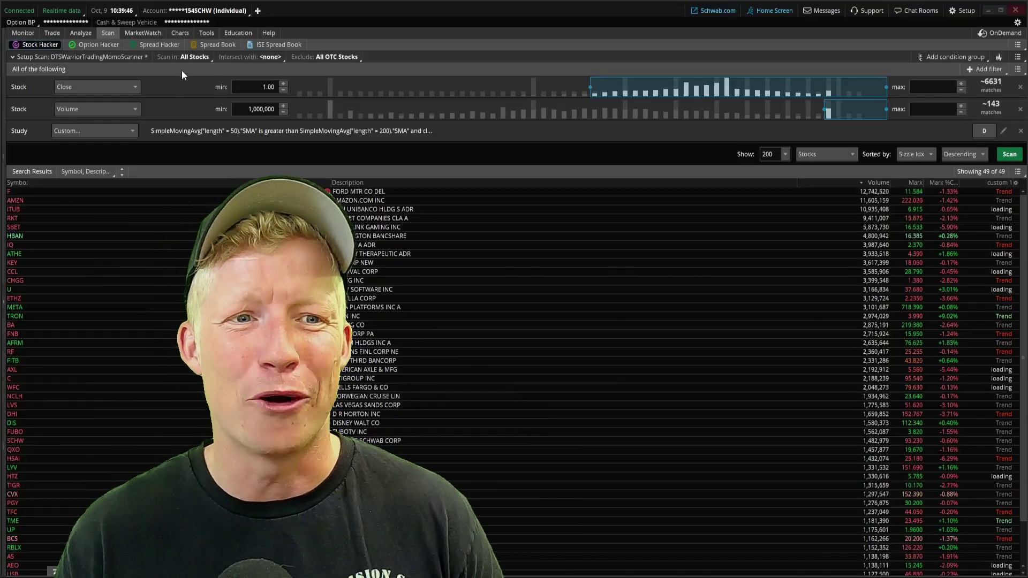
click(180, 33)
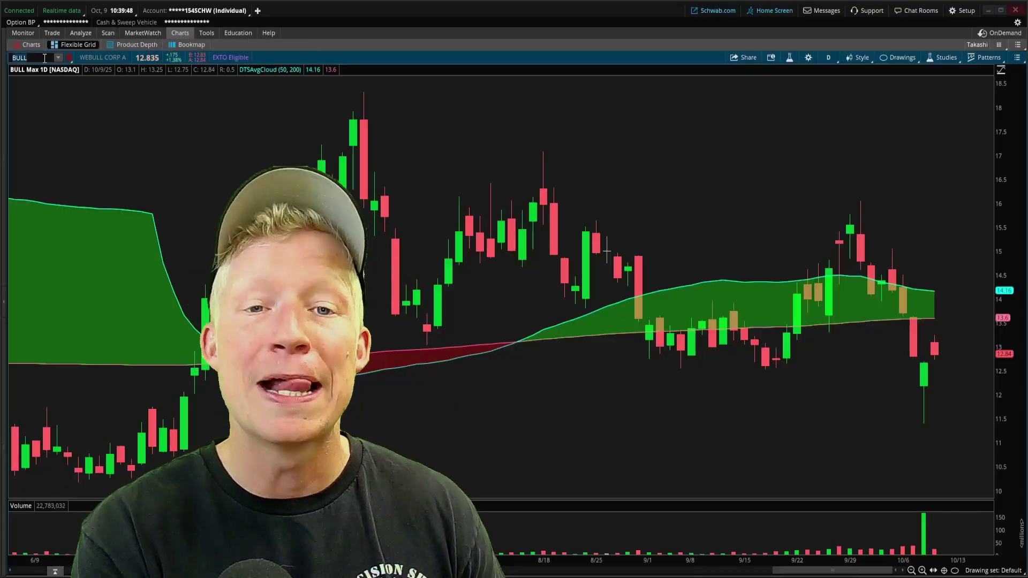
text(F)
key(Return)
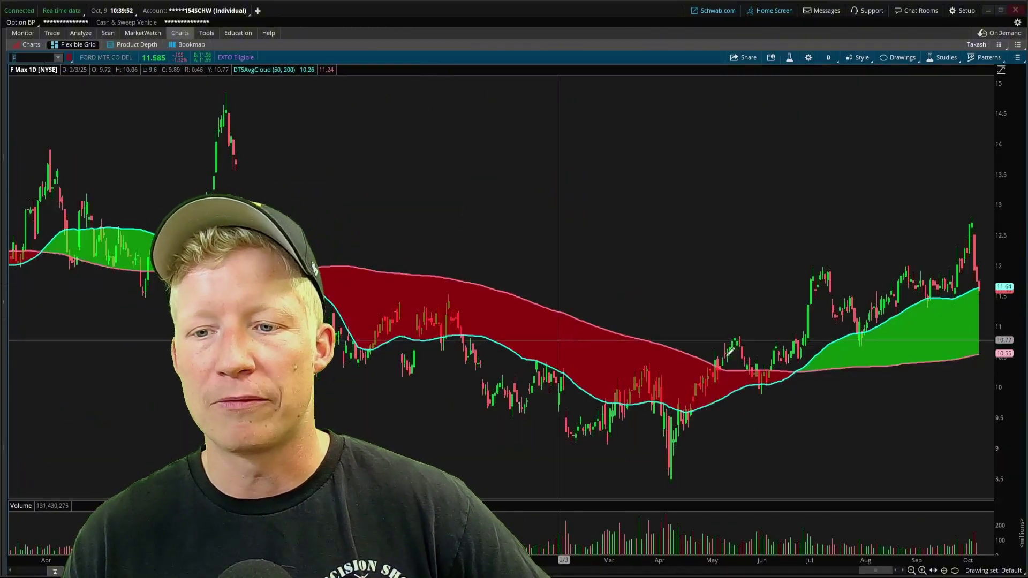
scroll(910, 324, up, 5)
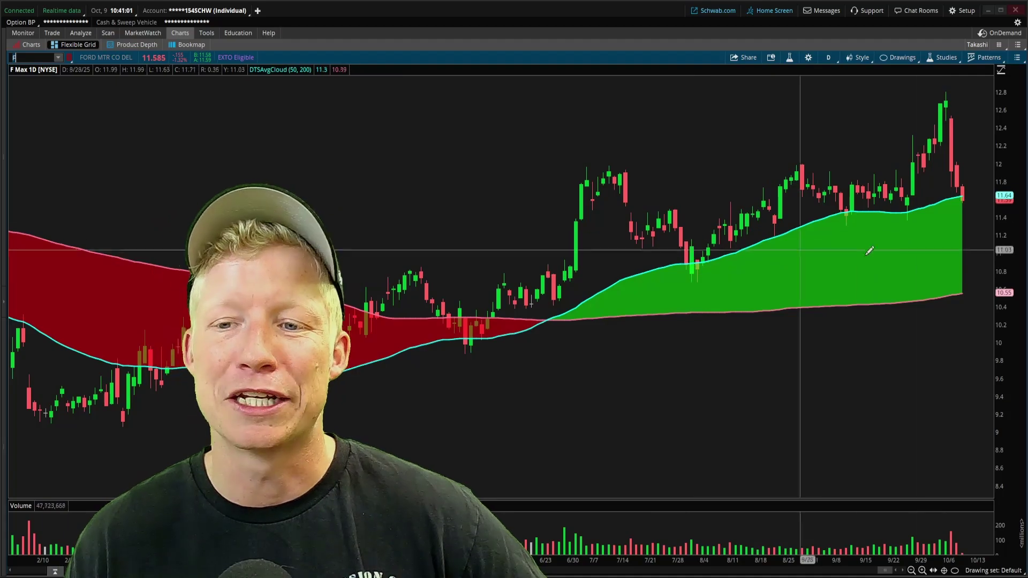
Step: Chart AMZN from the scan results and examine its recent price action around the moving average cloud
click(108, 33)
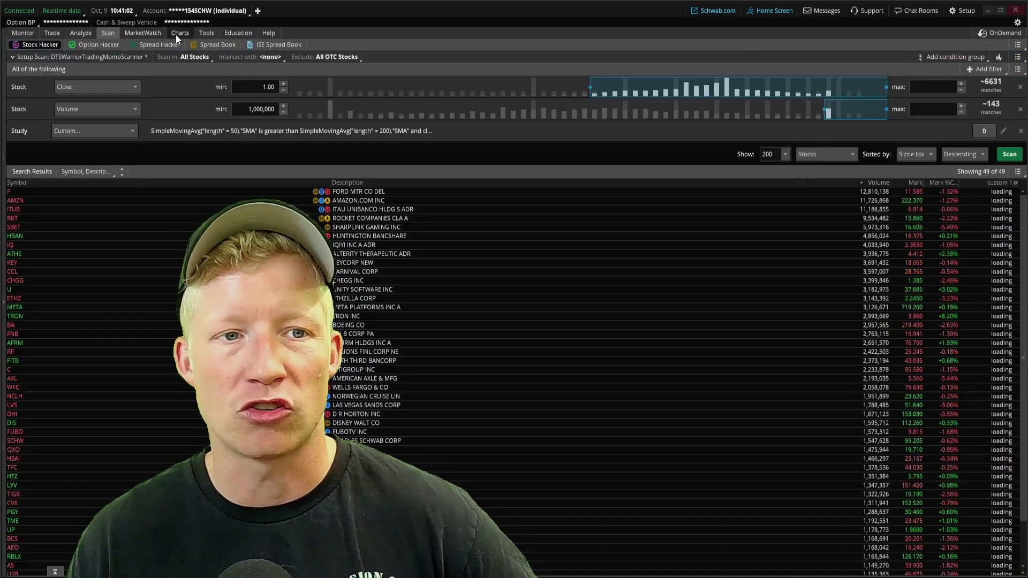
click(179, 33)
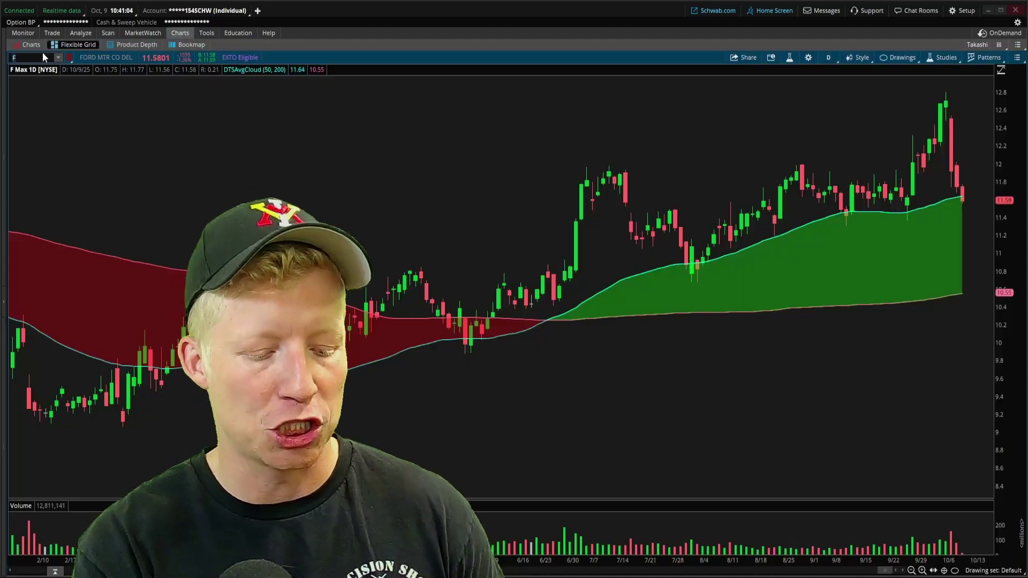
click(43, 58)
text(AMZN)
key(Return)
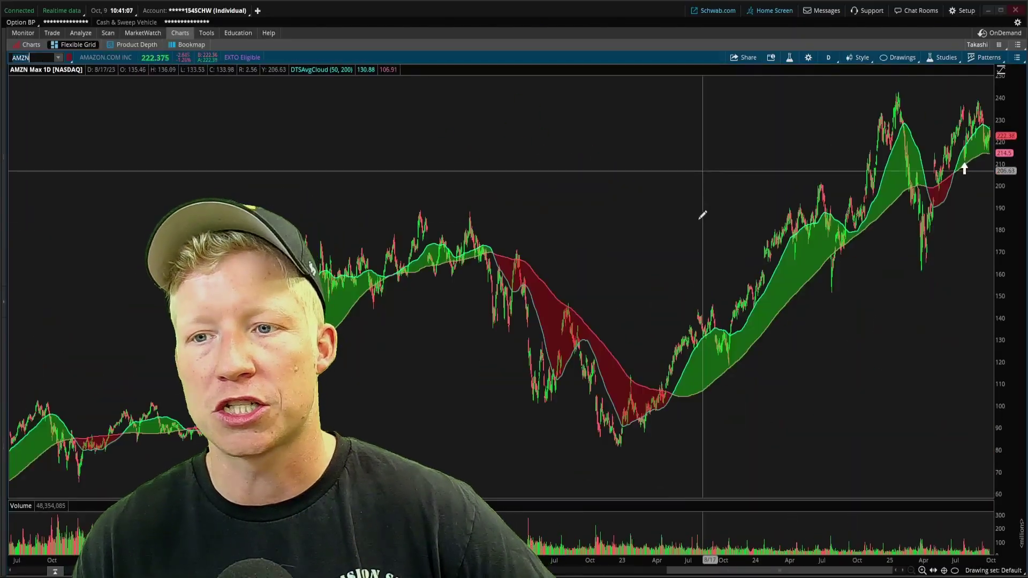
drag(671, 214, 988, 214)
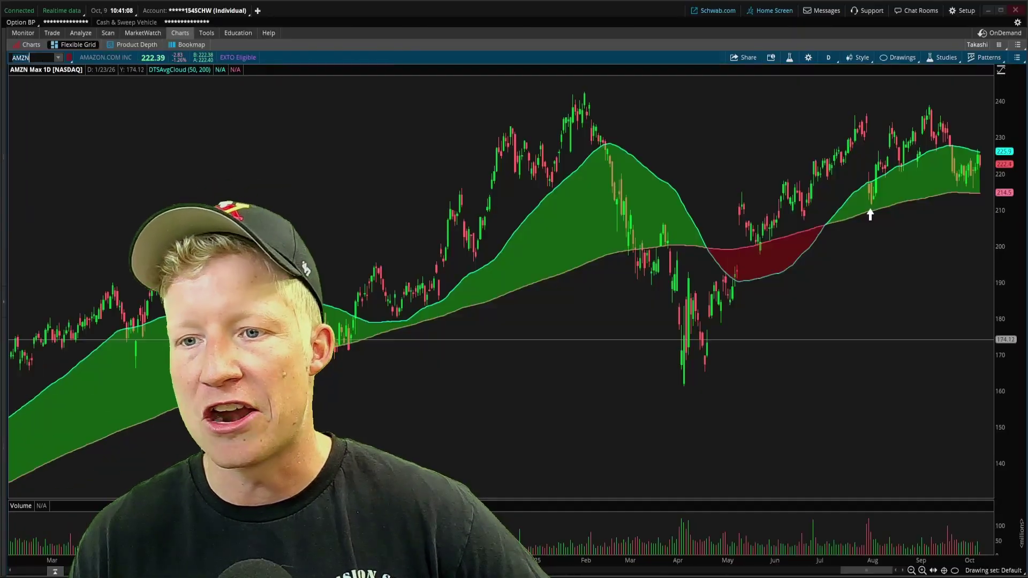
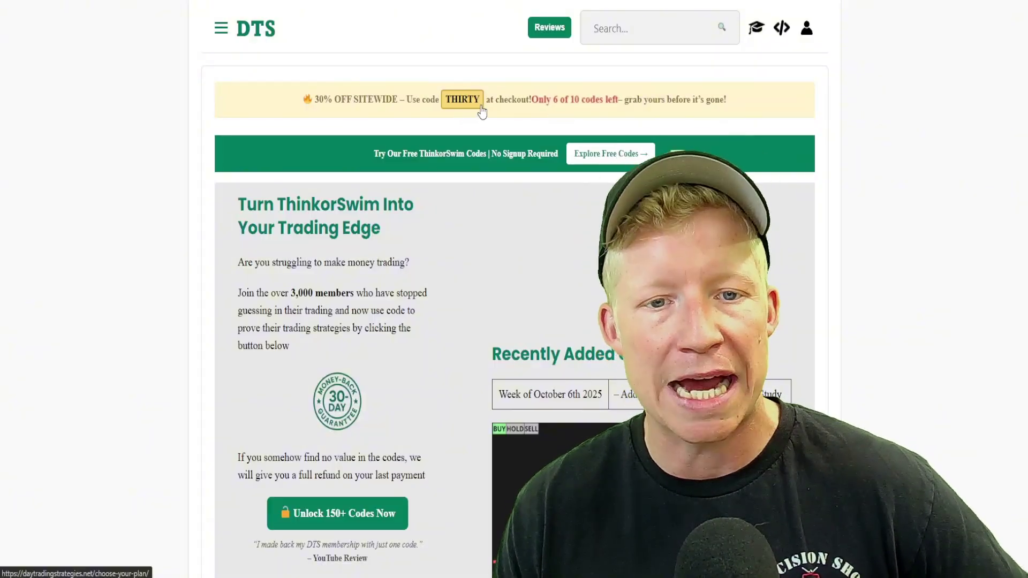
Step: Switch to the DTS website, open the membership plans page, and highlight the Annual plan's lifetime Discord benefit
click(359, 511)
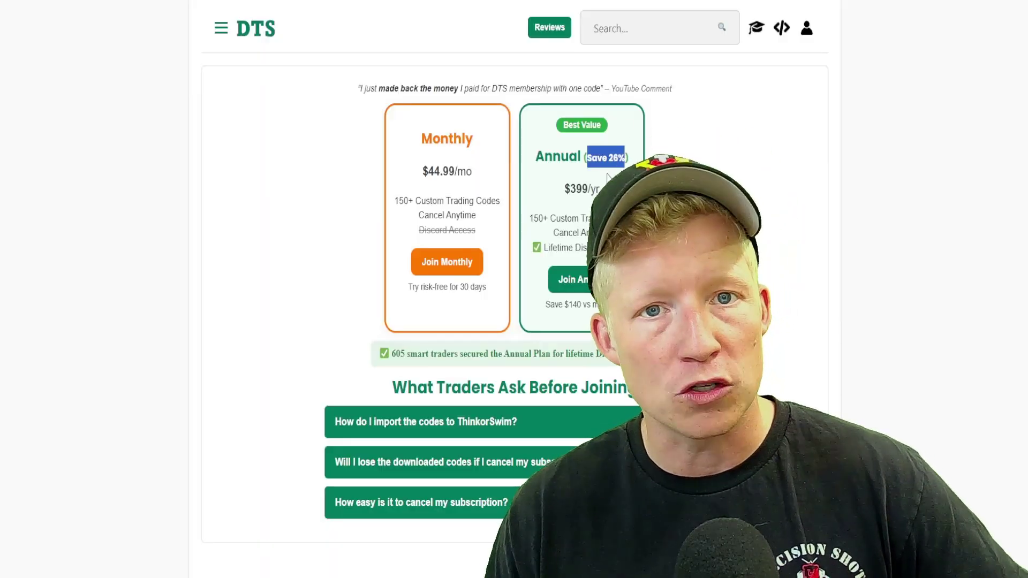
drag(635, 248, 542, 247)
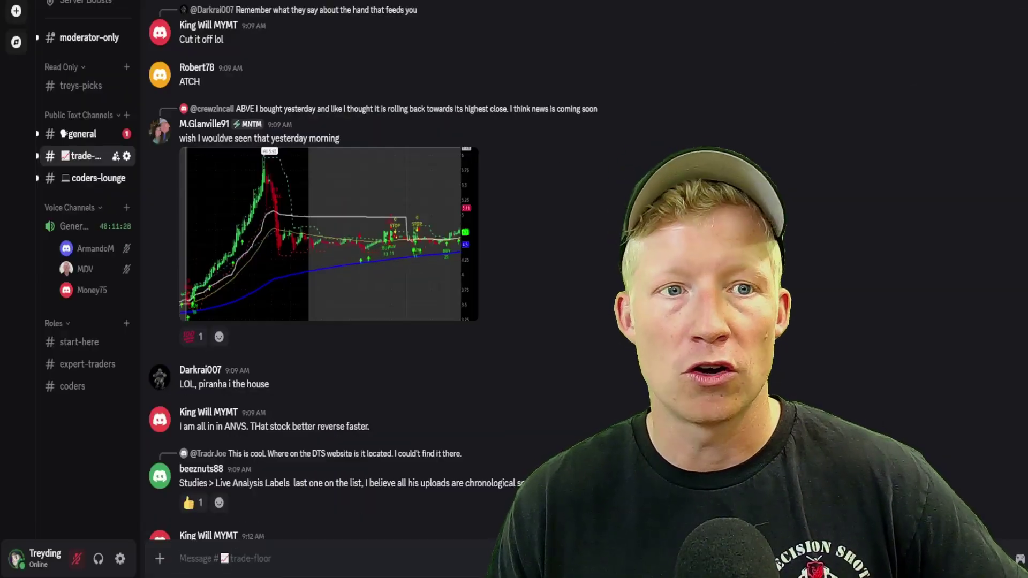
Step: Switch to Discord and view the DayTradingStrategies.Net server's profile settings, closing them when done
right_click(22, 5)
mouse_move(64, 160)
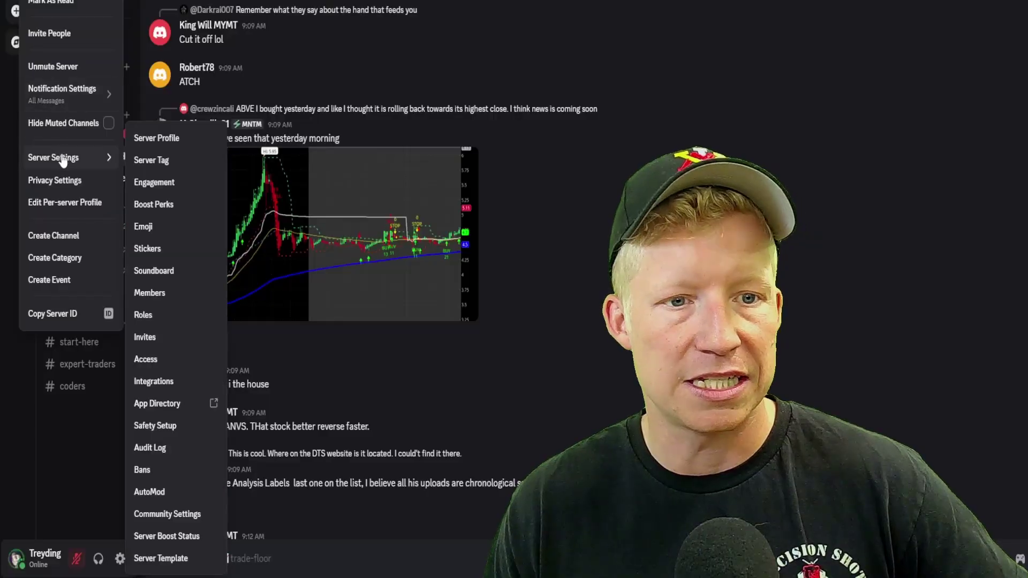
click(156, 138)
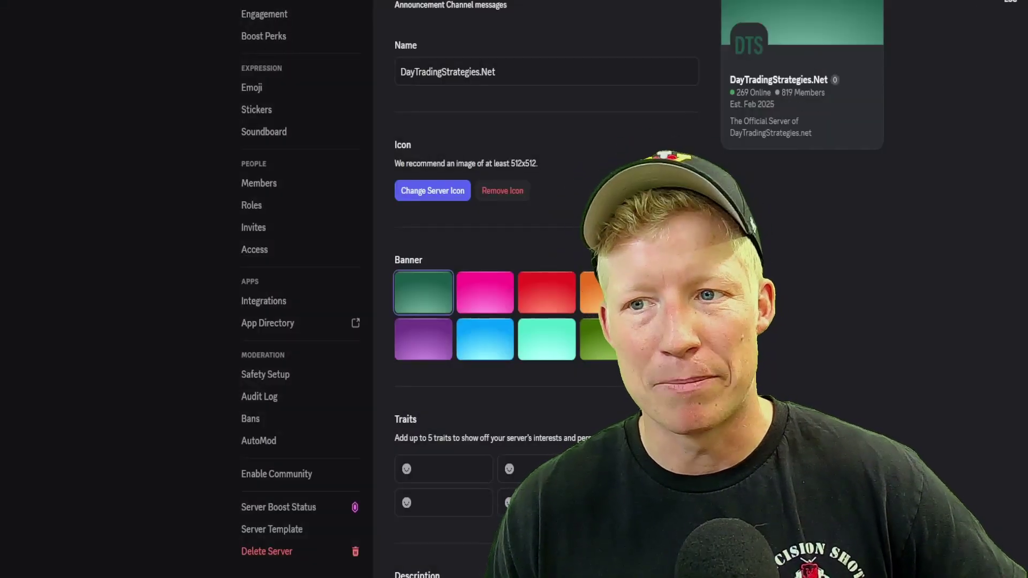
key(Escape)
Step: Look back through the earlier messages in the trade-floor channel
scroll(790, 204, up, 5)
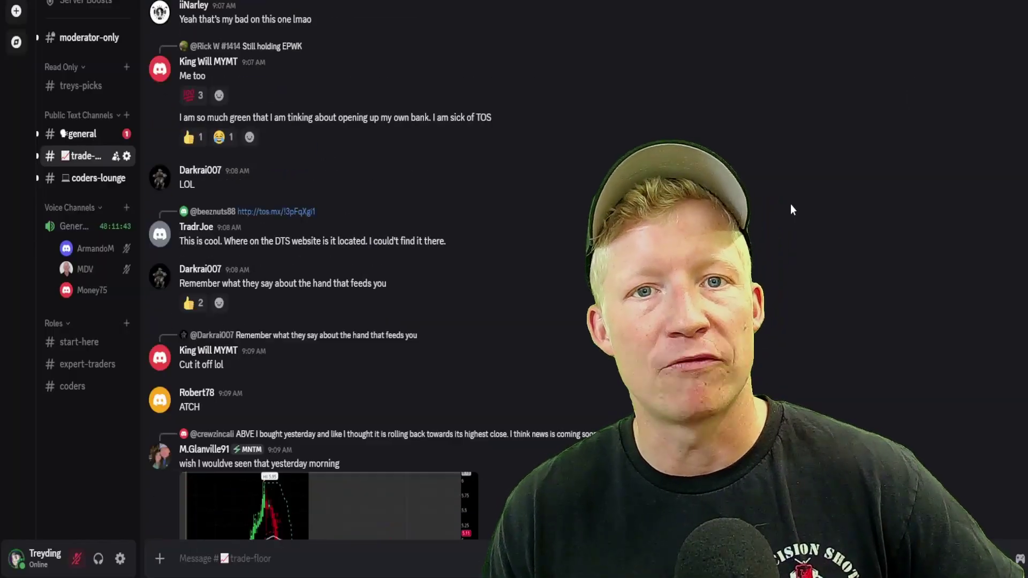
scroll(791, 206, up, 15)
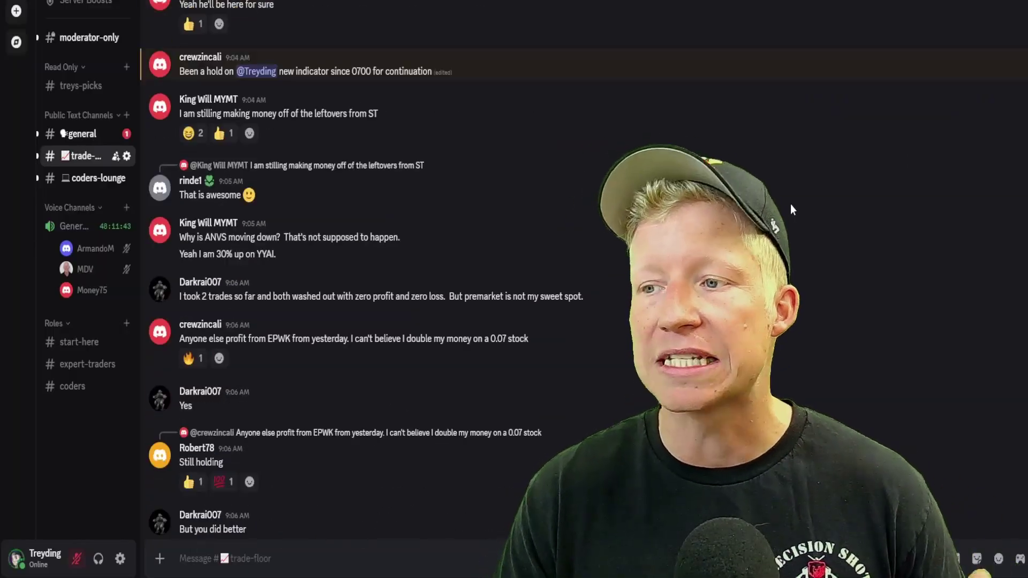
scroll(790, 204, up, 20)
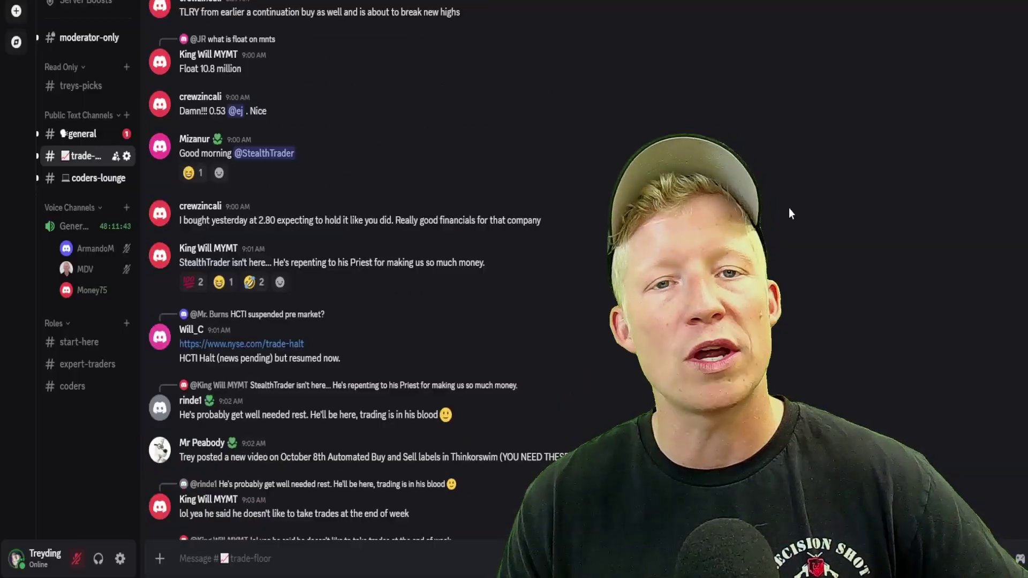
scroll(789, 209, up, 15)
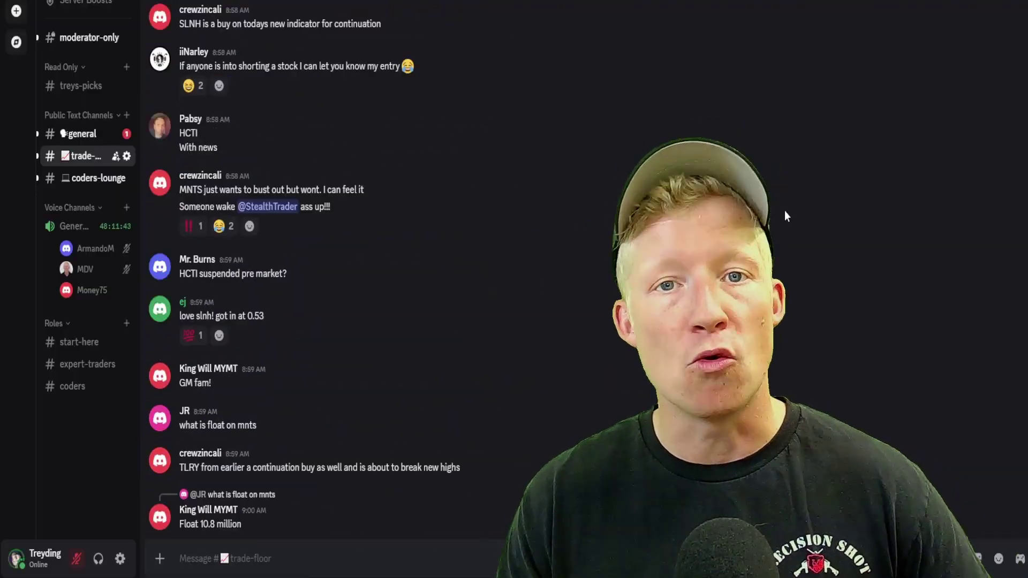
scroll(784, 211, up, 20)
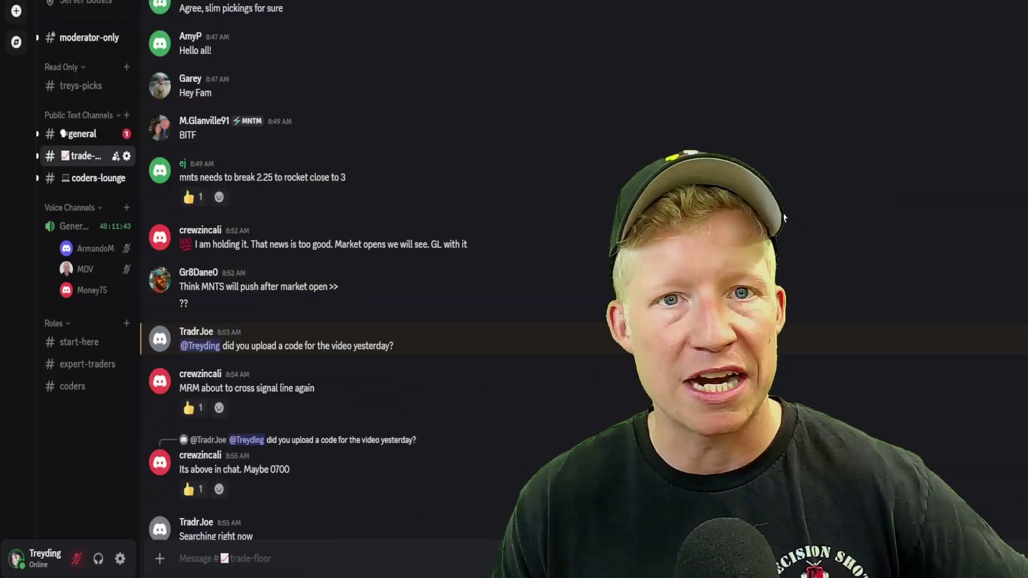
Step: Look back through the trade-floor messages and highlight the 8:28 AM reply about gauging the small cap market
scroll(783, 217, up, 10)
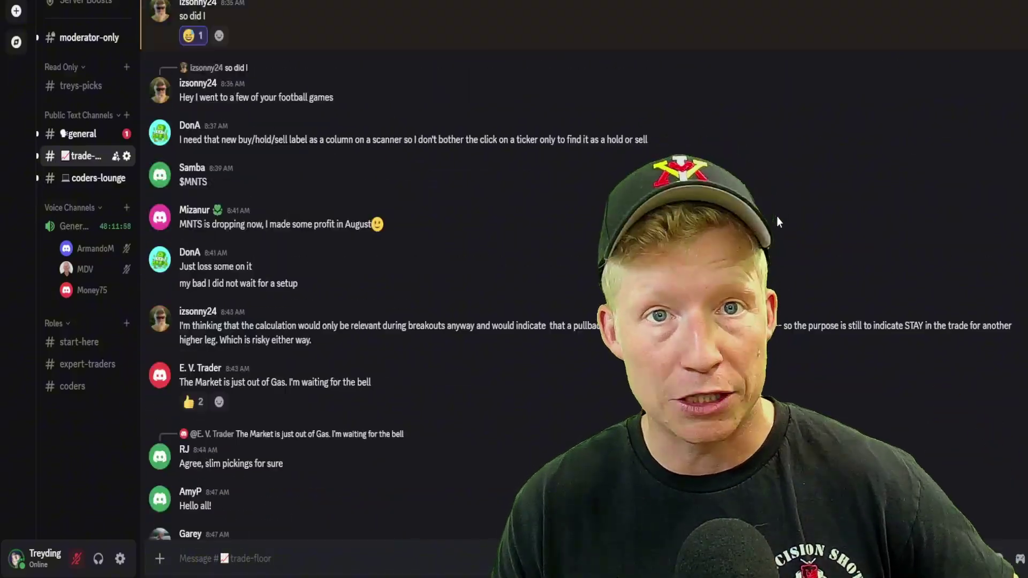
scroll(777, 216, up, 3)
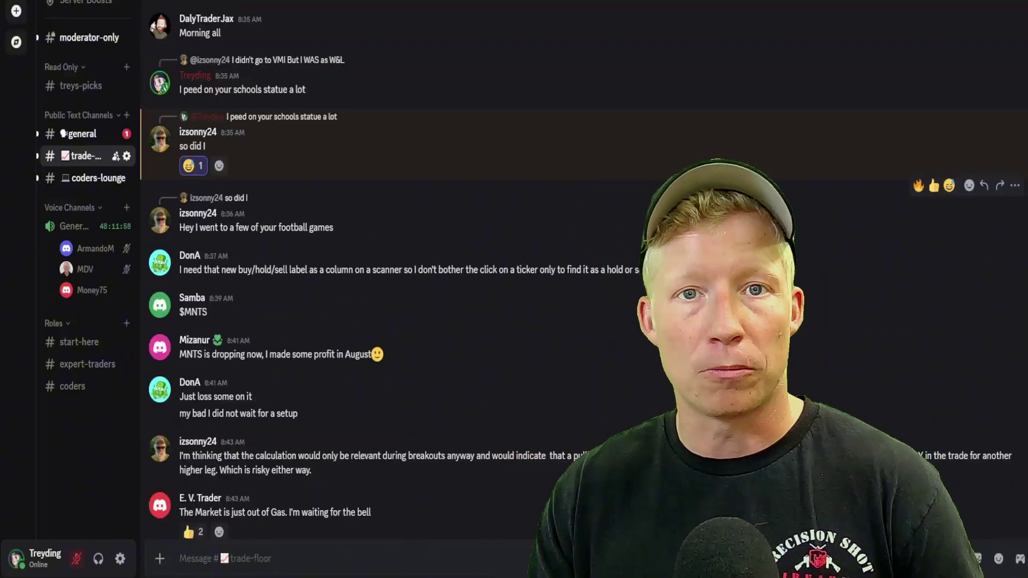
scroll(776, 216, up, 10)
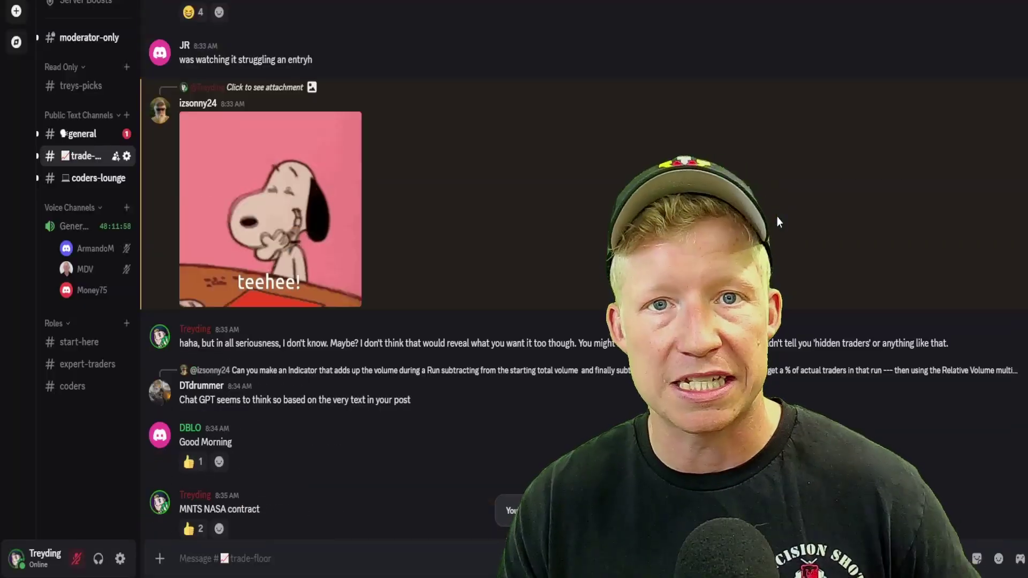
scroll(776, 216, up, 12)
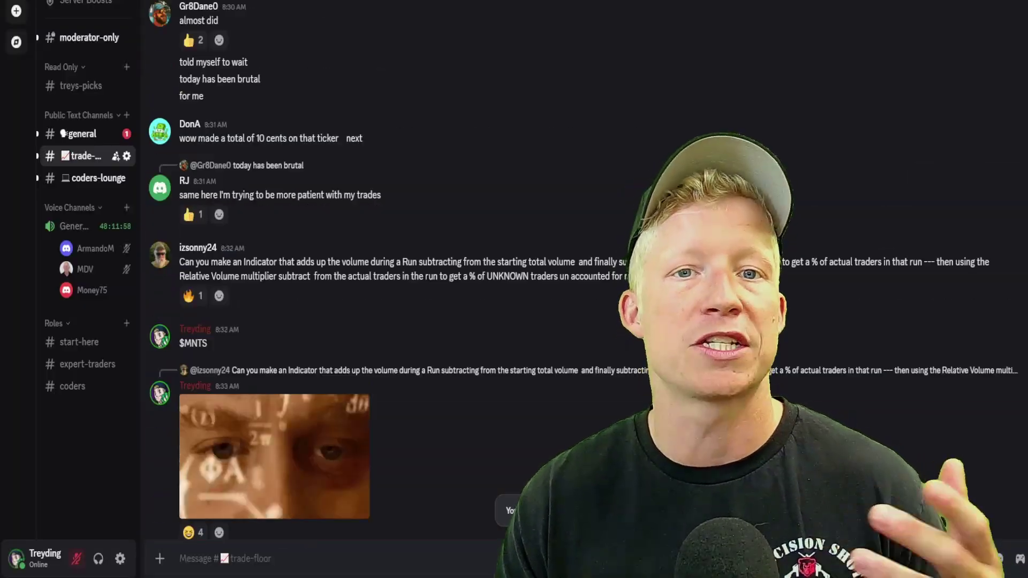
scroll(776, 217, up, 10)
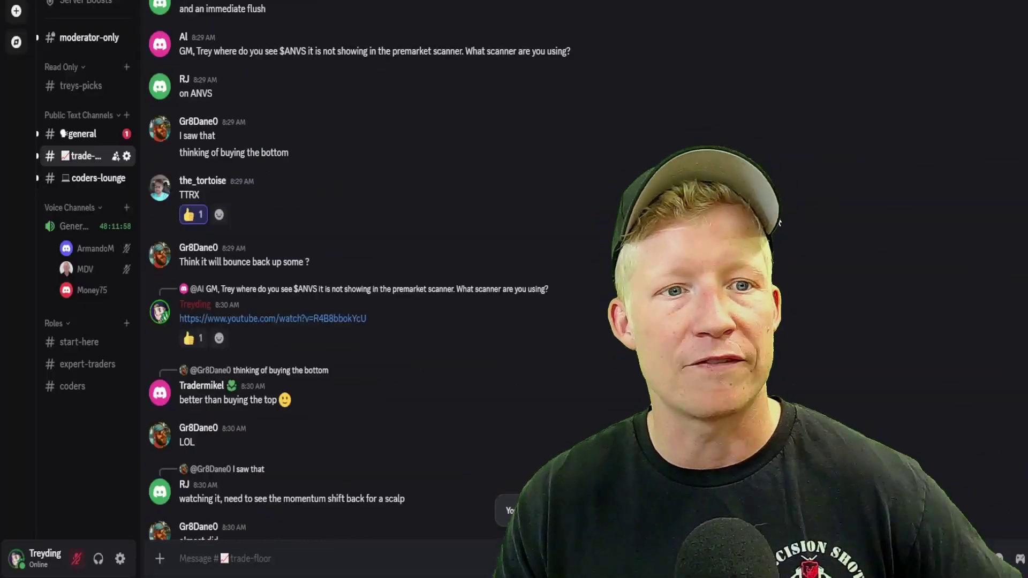
scroll(779, 222, up, 7)
scroll(779, 223, down, 2)
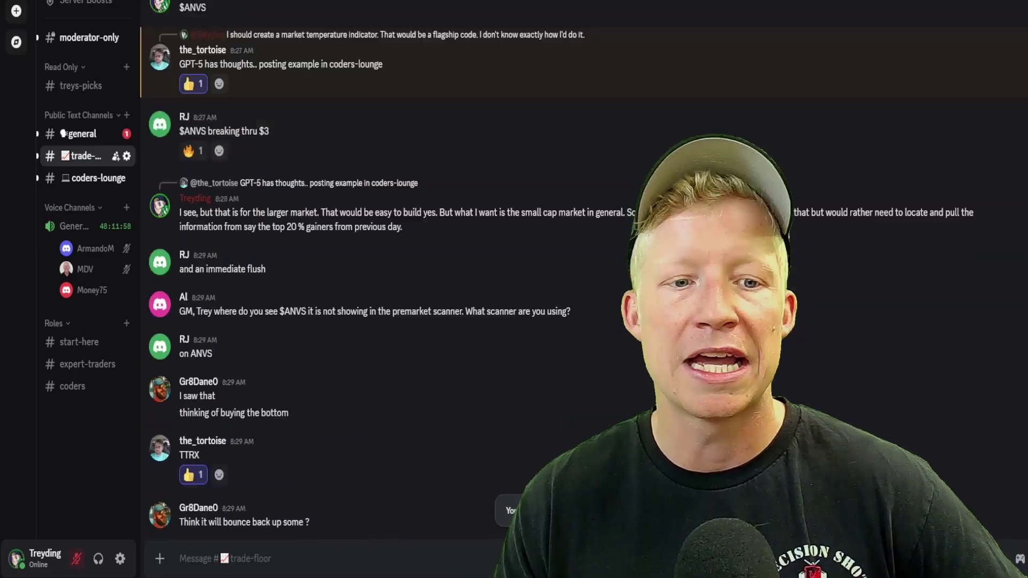
drag(418, 223, 175, 198)
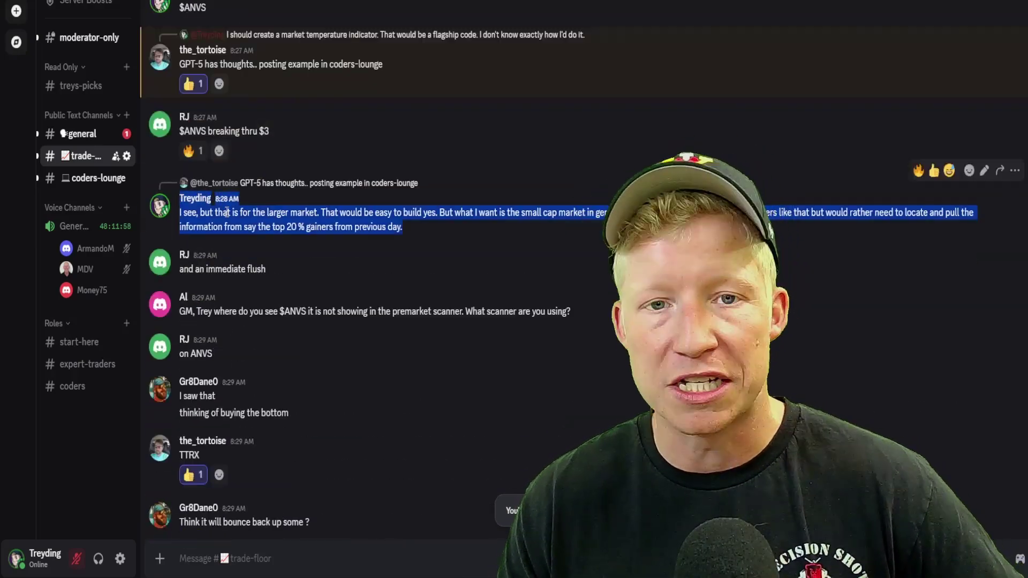
click(419, 229)
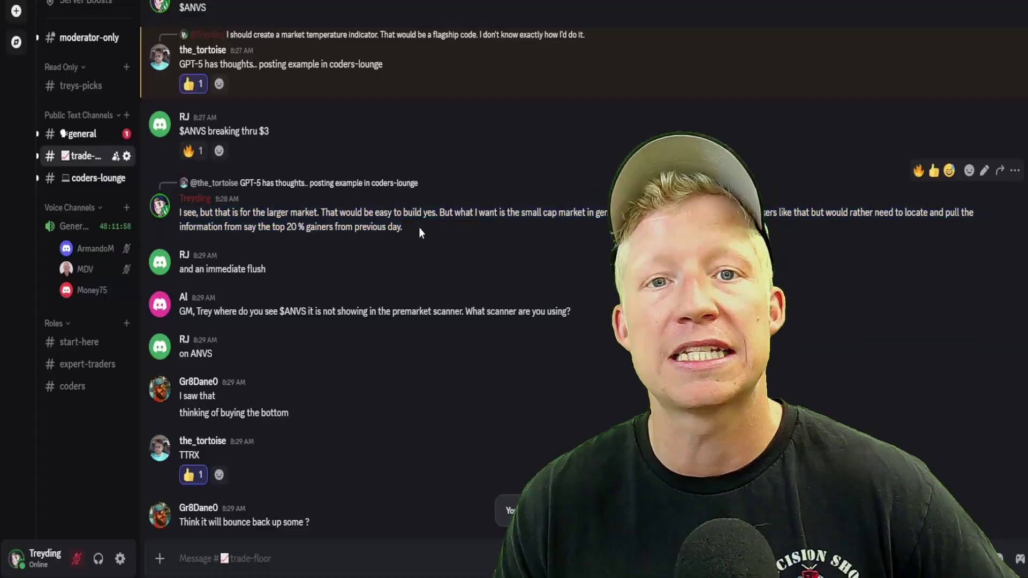
Step: Read further back in the trade-floor channel to the 8:07 AM discussion about creating a market temperature indicator
scroll(428, 229, up, 3)
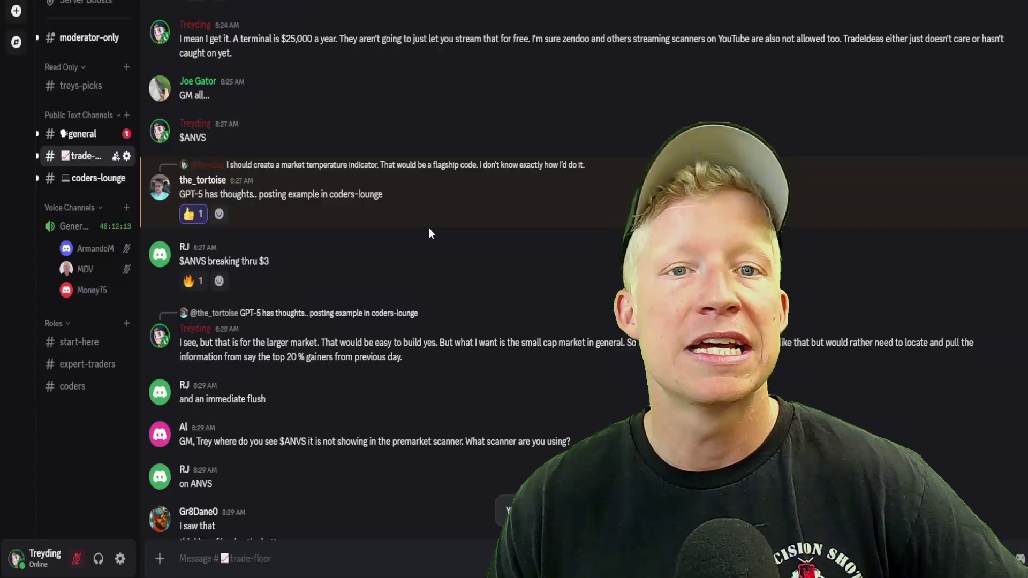
scroll(429, 228, up, 15)
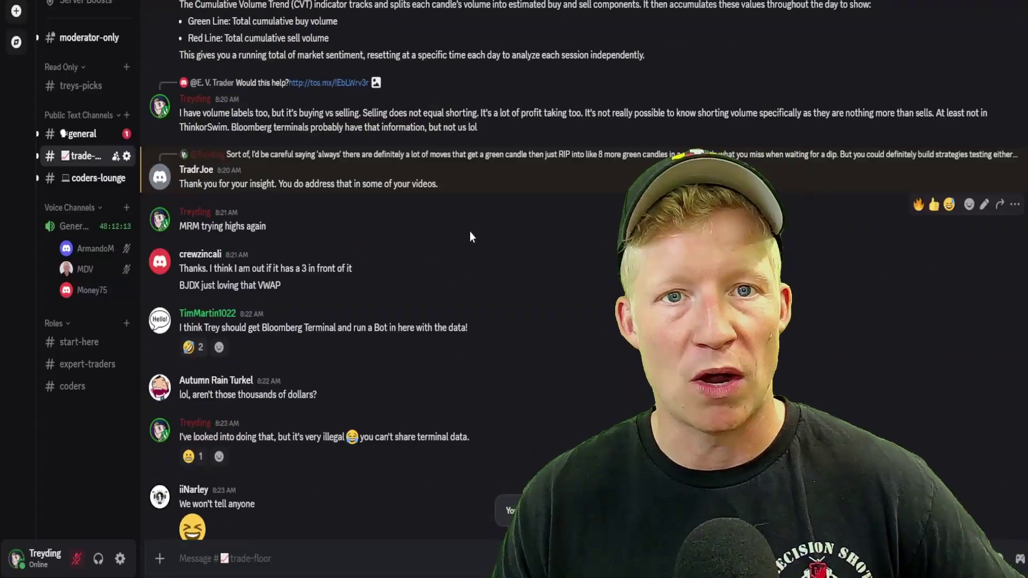
scroll(468, 227, up, 10)
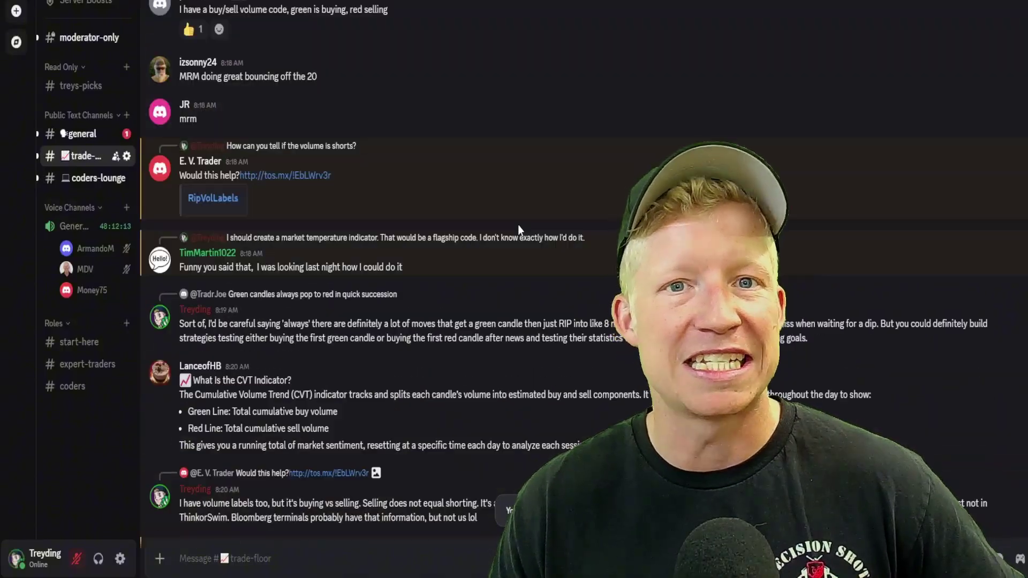
scroll(518, 226, up, 10)
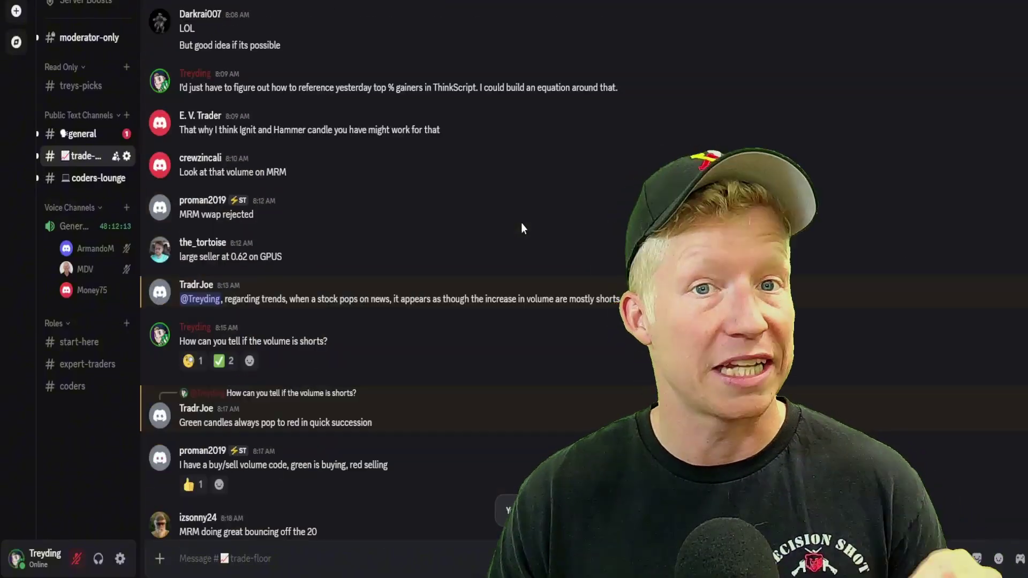
scroll(522, 236, up, 1)
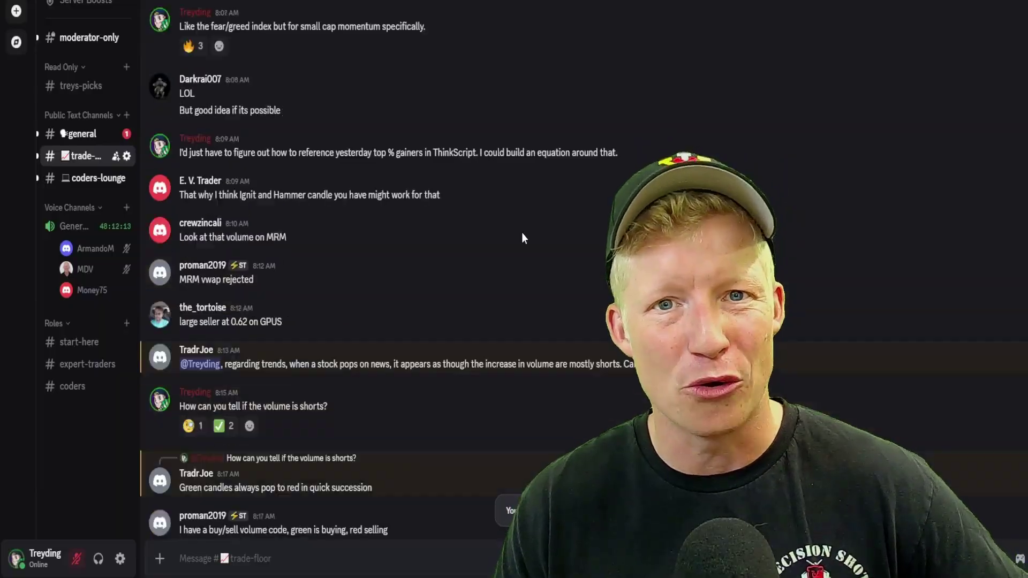
scroll(523, 238, up, 5)
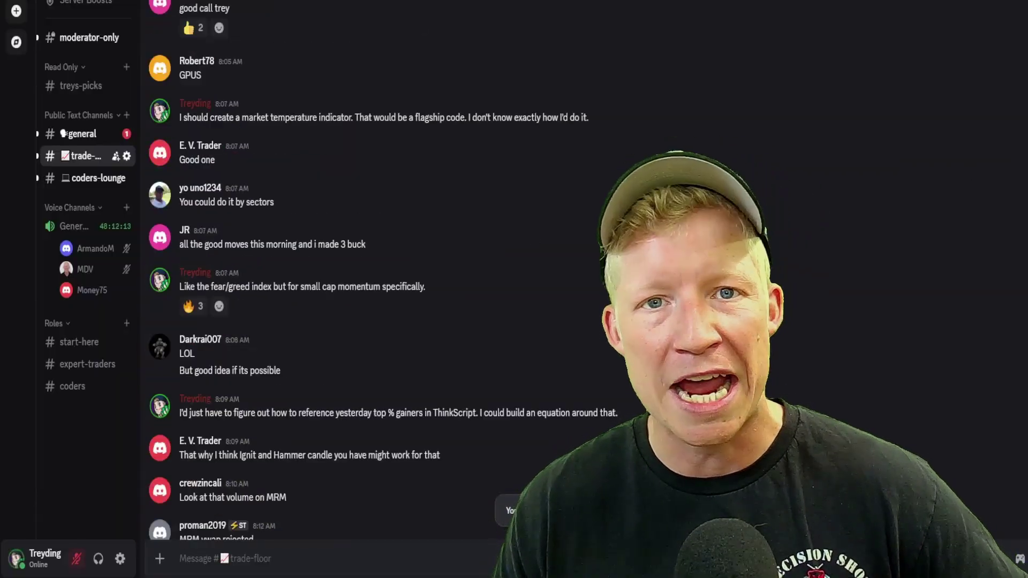
Step: Switch to the DTS website, open the free ThinkorSwim codes page, and copy the Price Action Momentum Buy study link
mouse_move(957, 186)
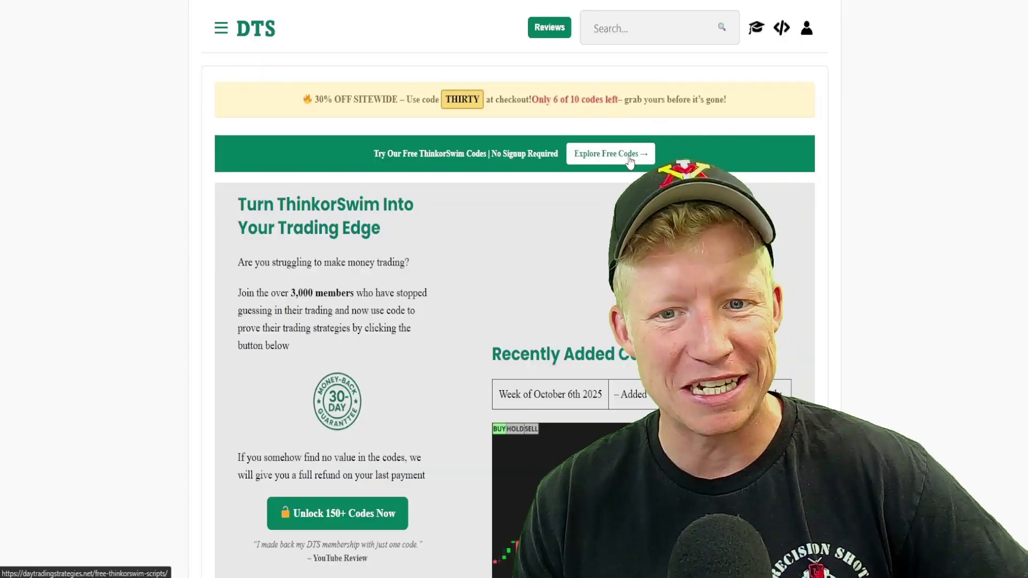
click(630, 161)
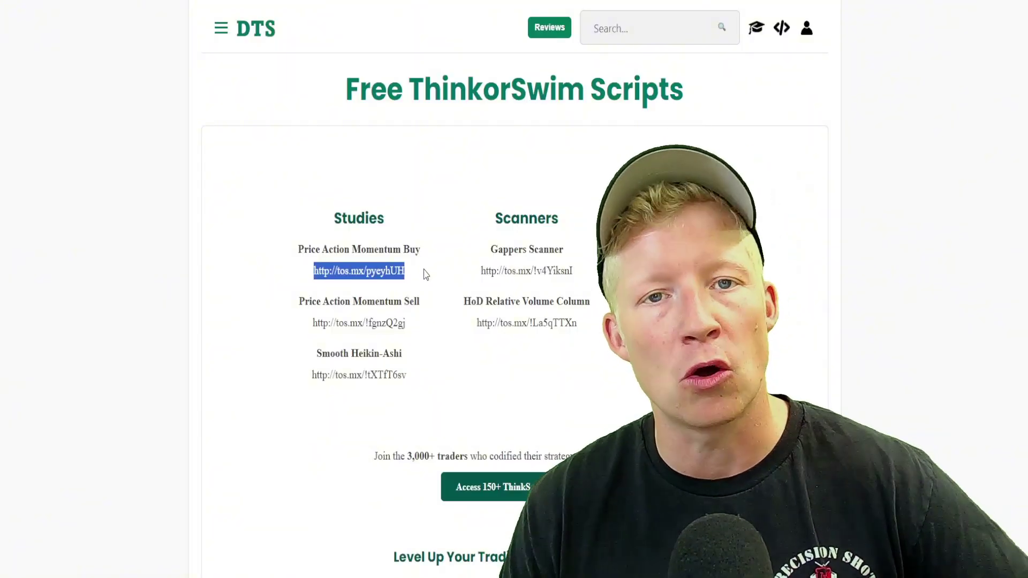
click(424, 279)
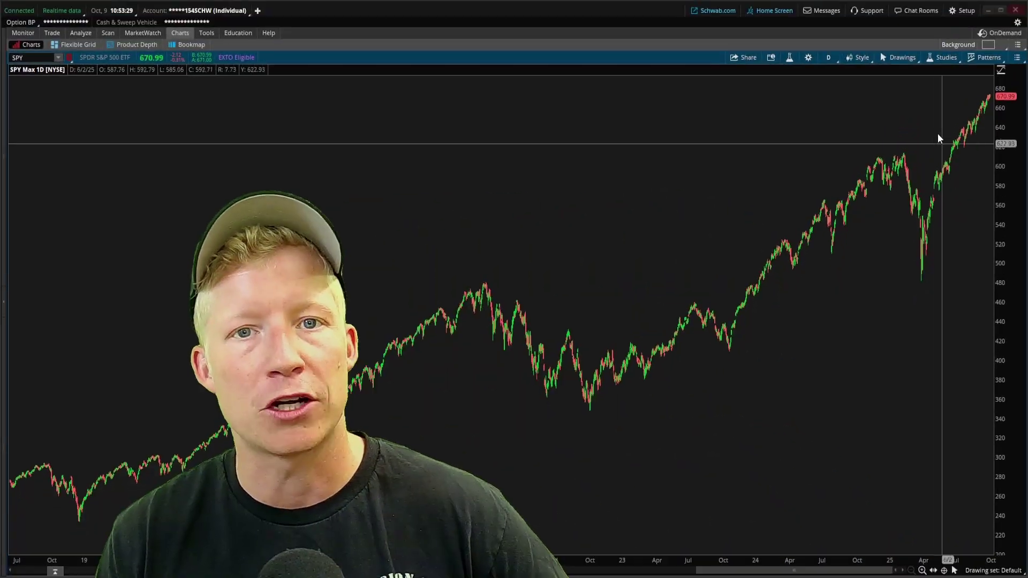
click(966, 12)
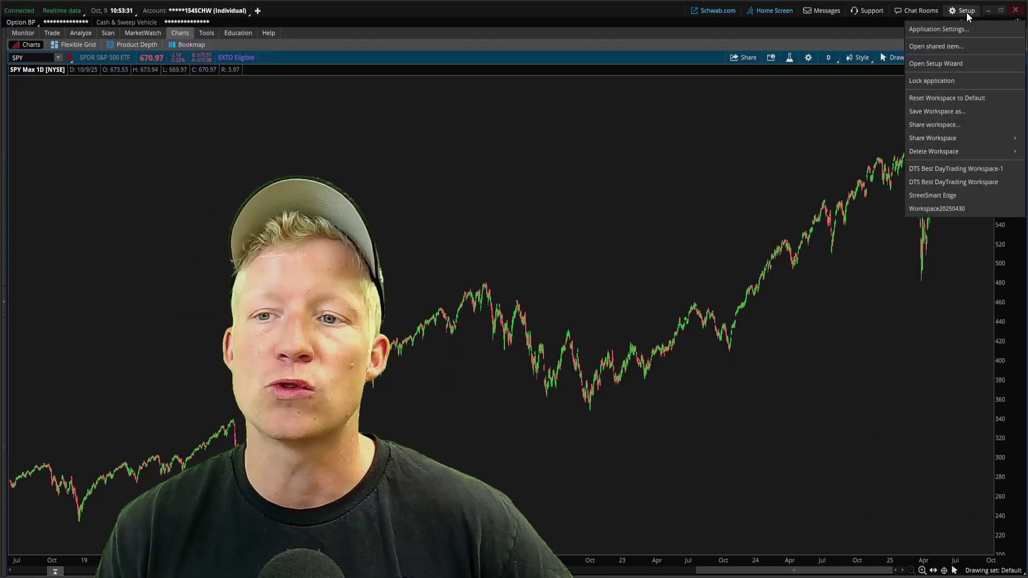
click(943, 47)
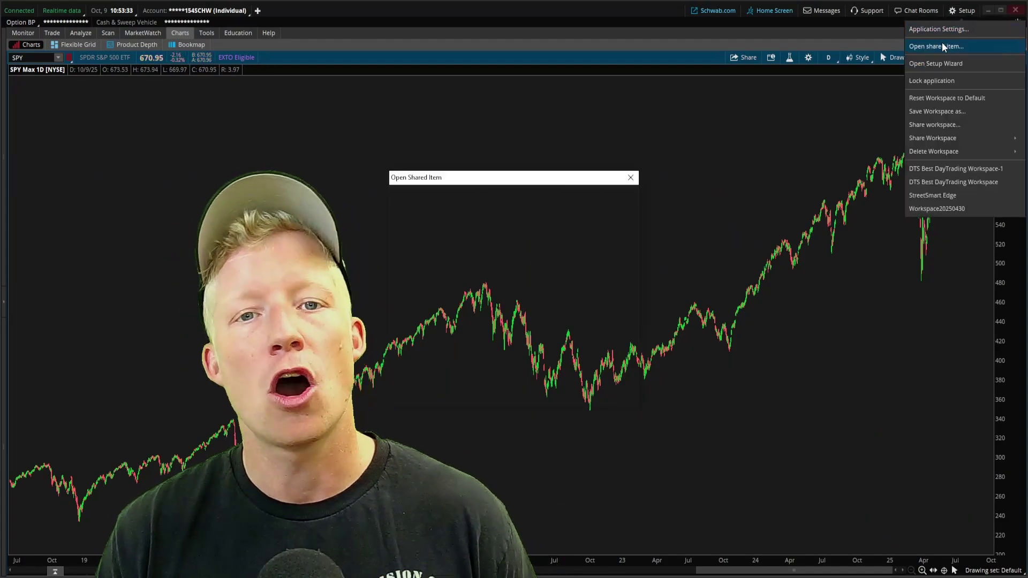
text(http://tos.mx/pyeyhUH)
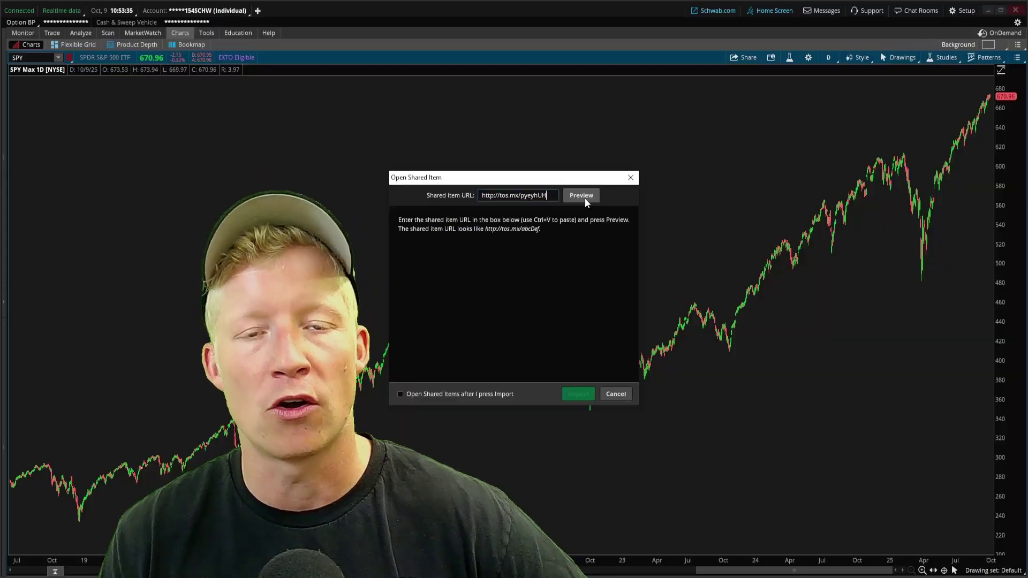
click(581, 196)
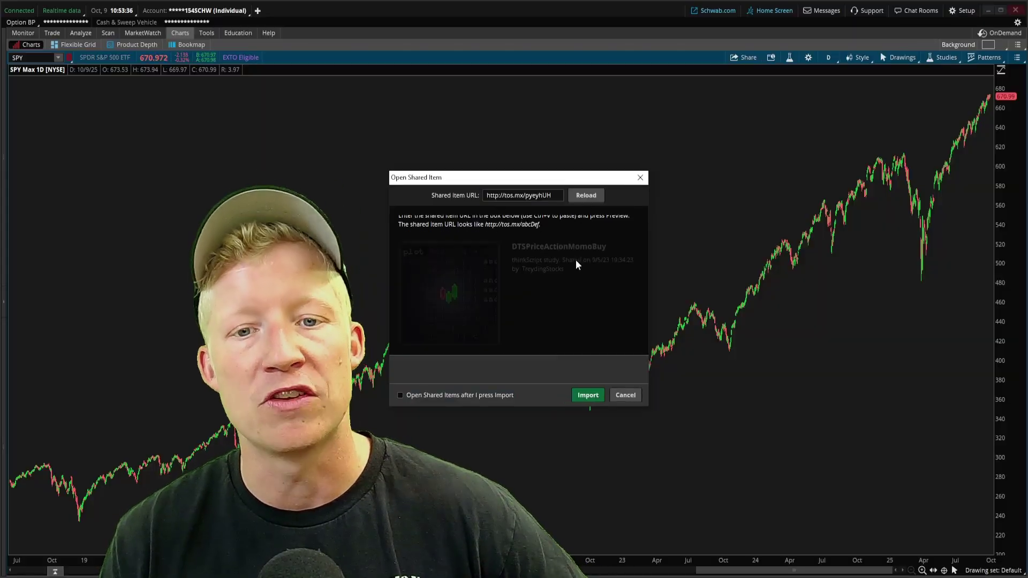
click(588, 395)
click(540, 324)
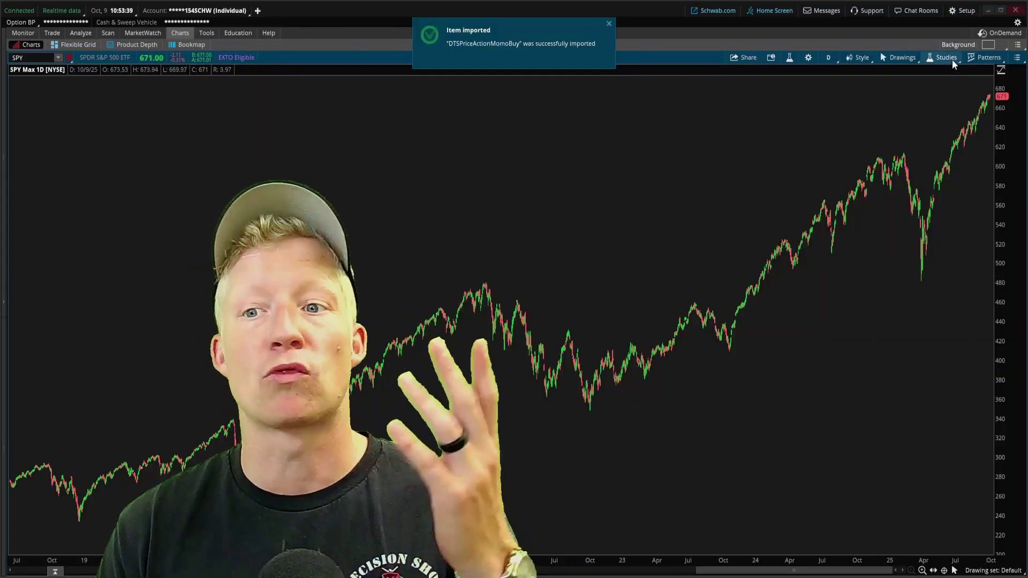
Step: Search the studies for "dtsprice", add DTSPriceActionMomoBuy to the SPY chart's price studies, and view its thinkScript code
click(944, 59)
click(910, 105)
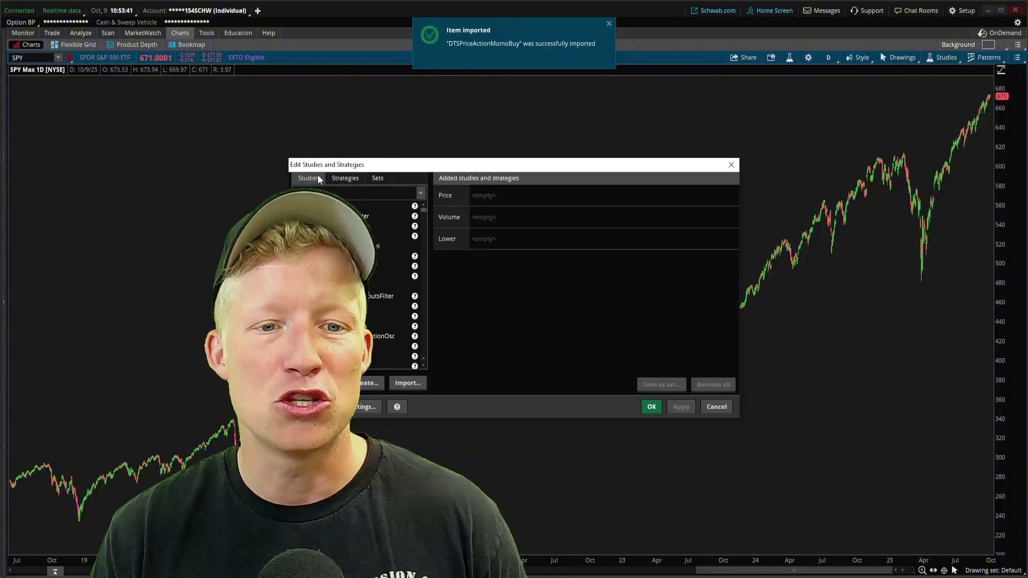
text(dtsprice)
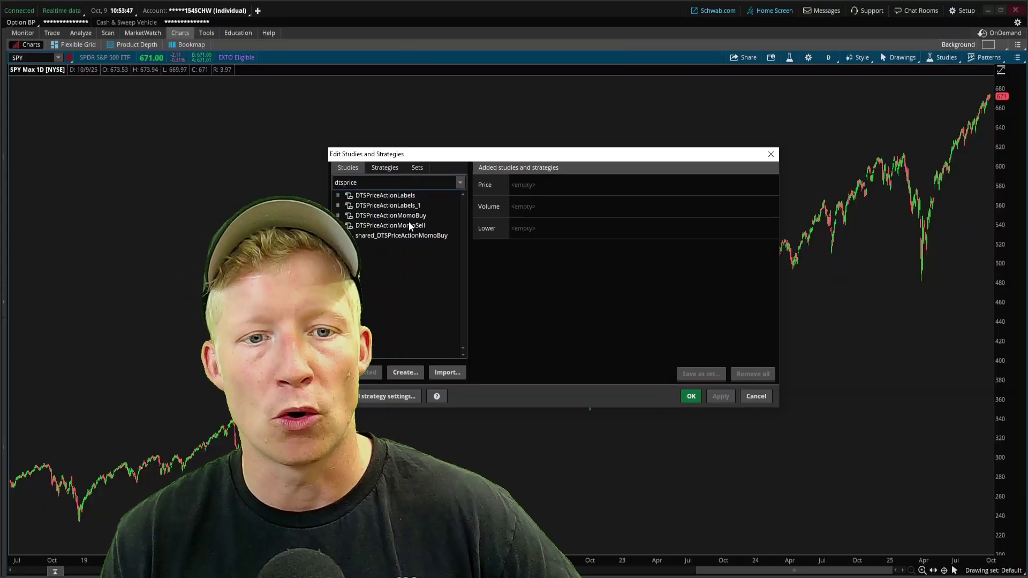
double_click(413, 216)
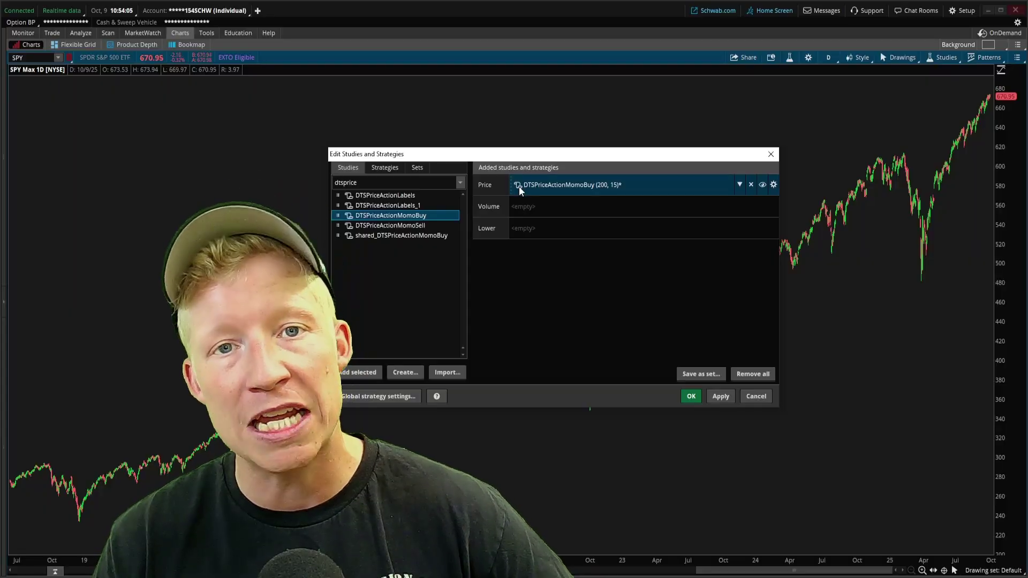
click(518, 186)
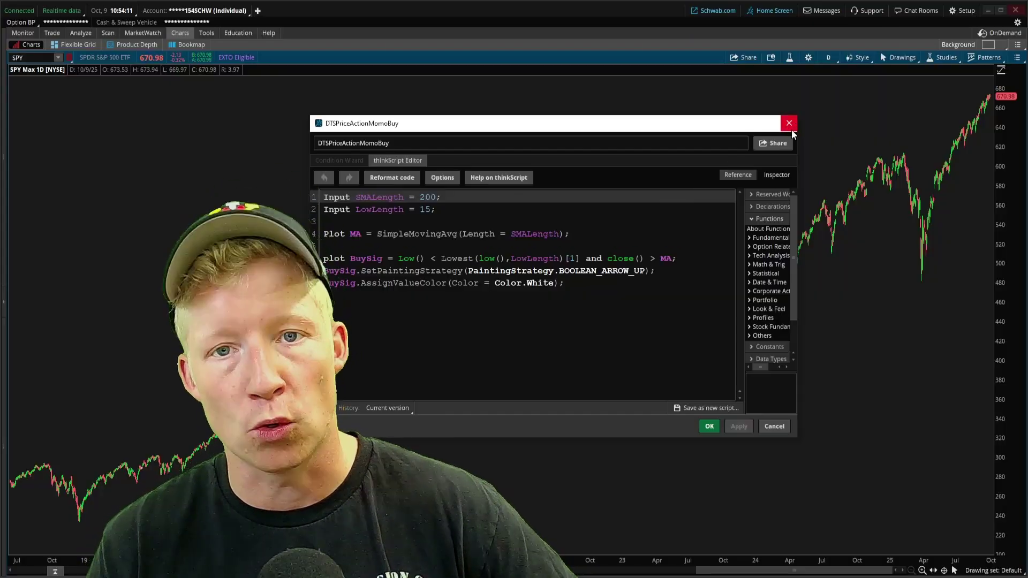
click(789, 123)
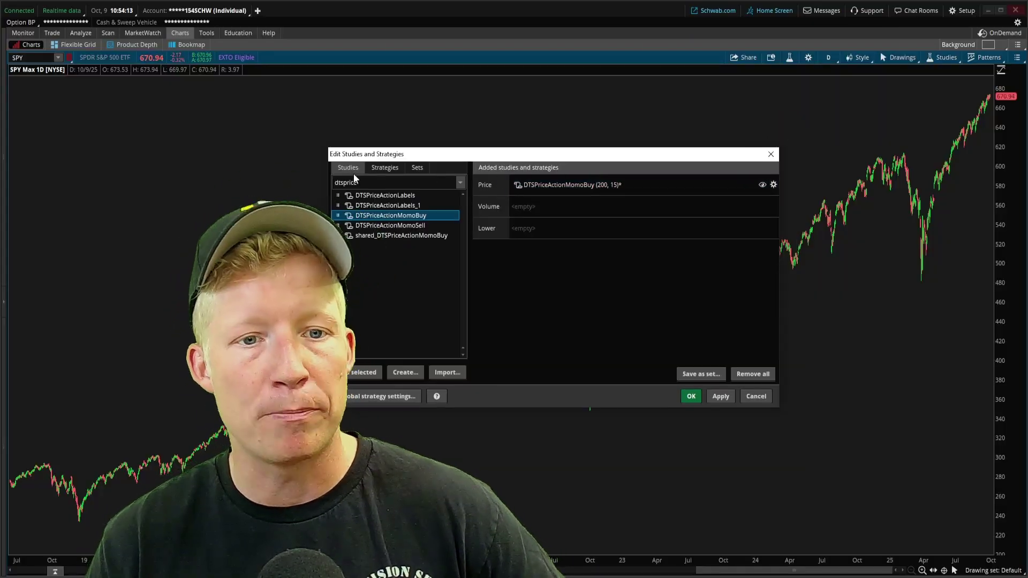
Step: Filter the available strategies by "dts" and accept the study changes for the SPY chart
click(381, 167)
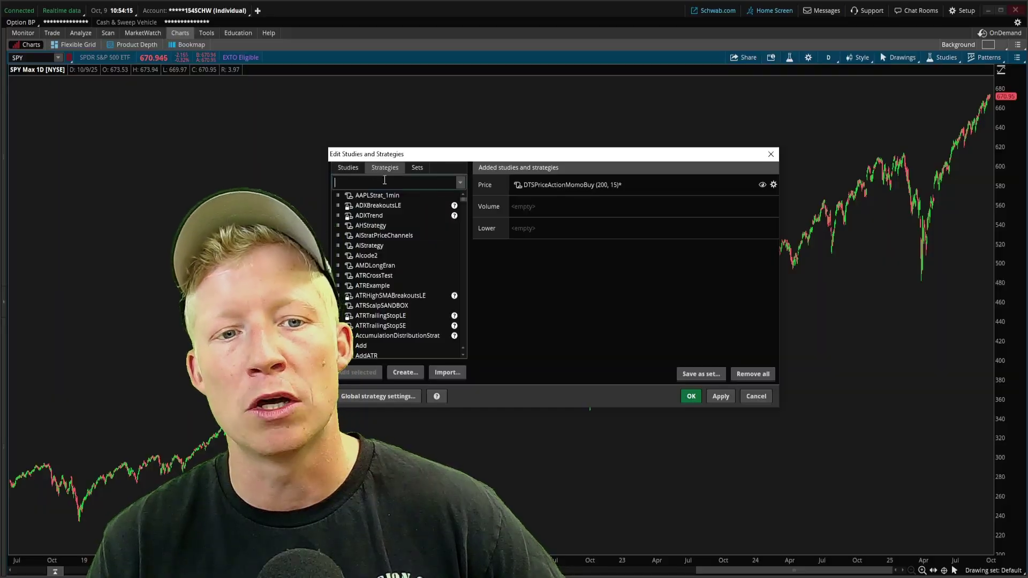
text(dts)
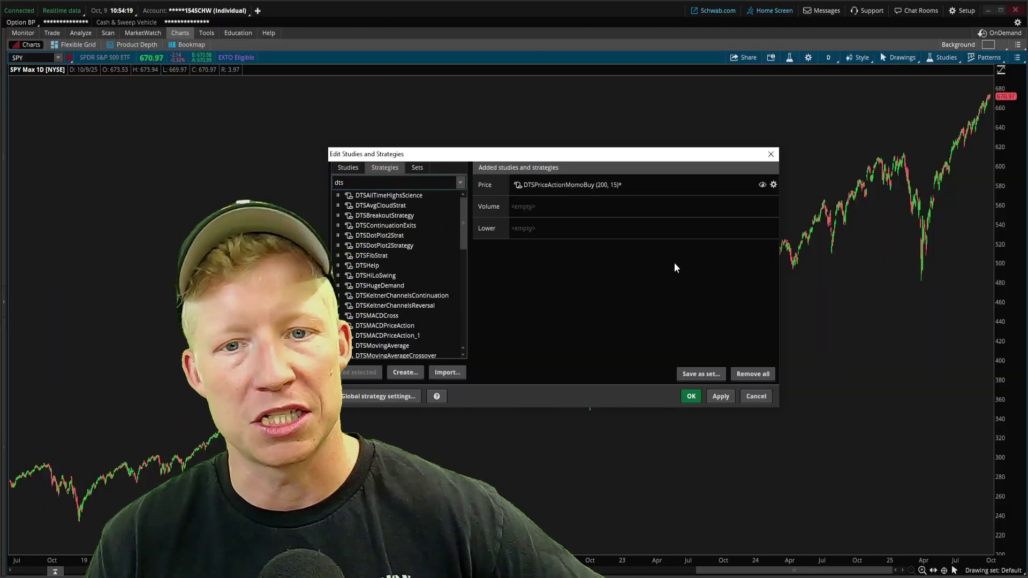
click(691, 396)
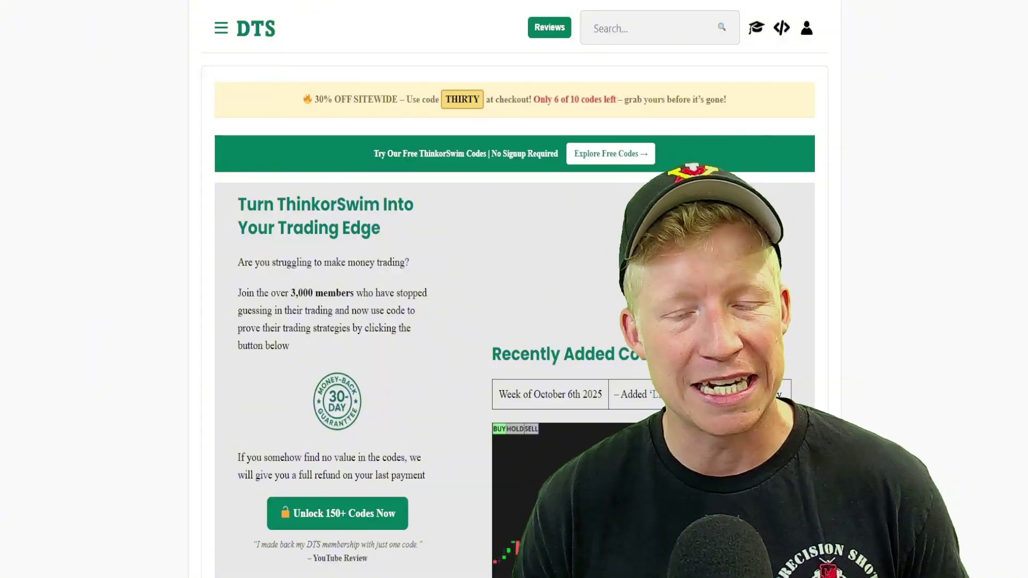
Step: Switch to the DTS website, open its customer reviews page, and look through the testimonials
click(551, 36)
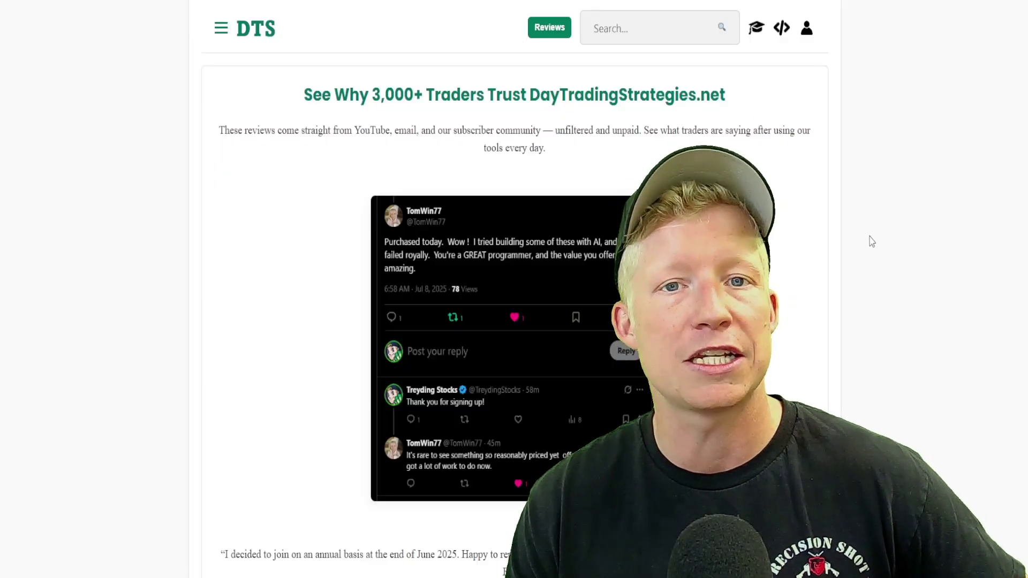
scroll(872, 241, down, 3)
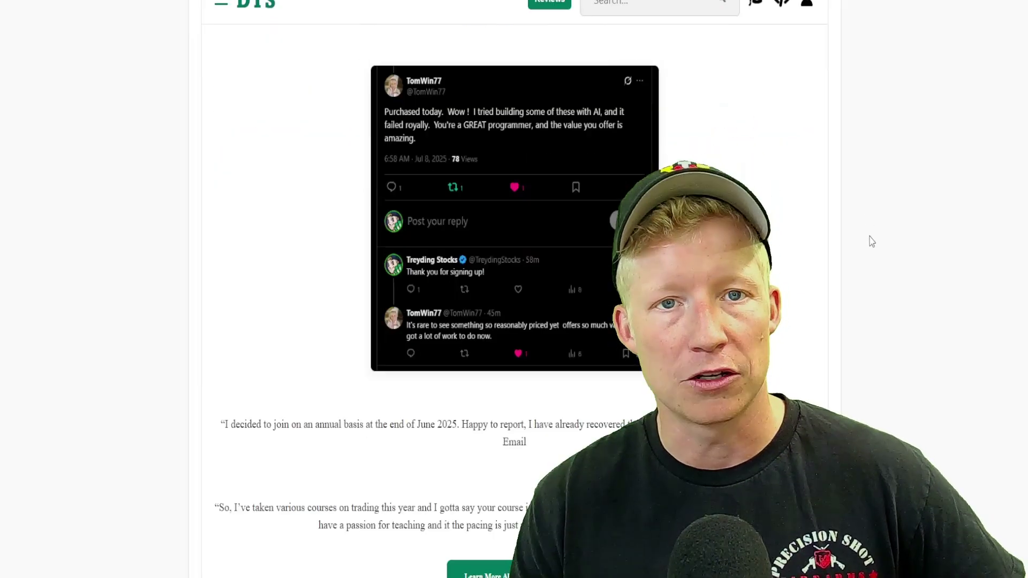
scroll(871, 242, down, 15)
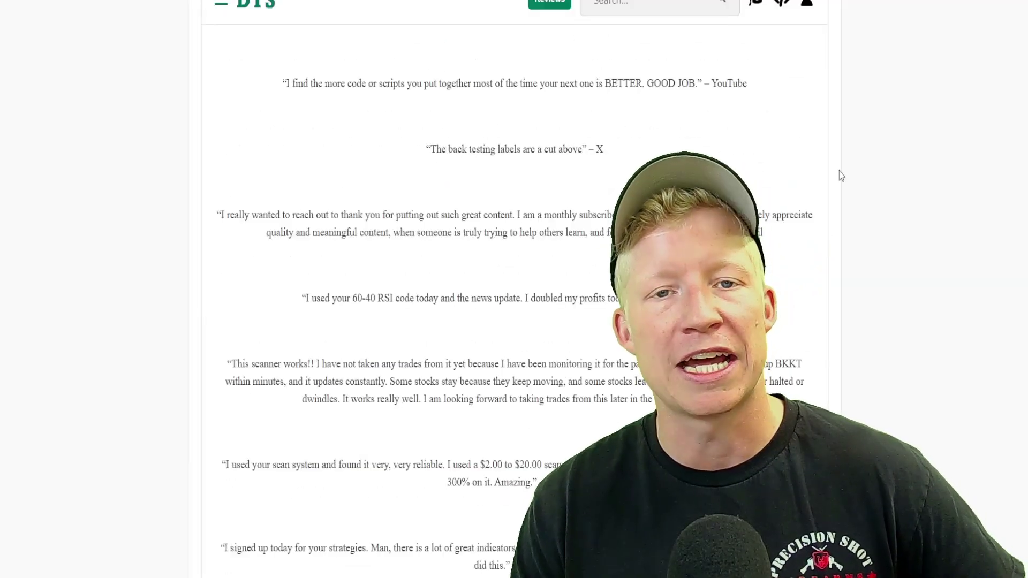
scroll(839, 170, down, 5)
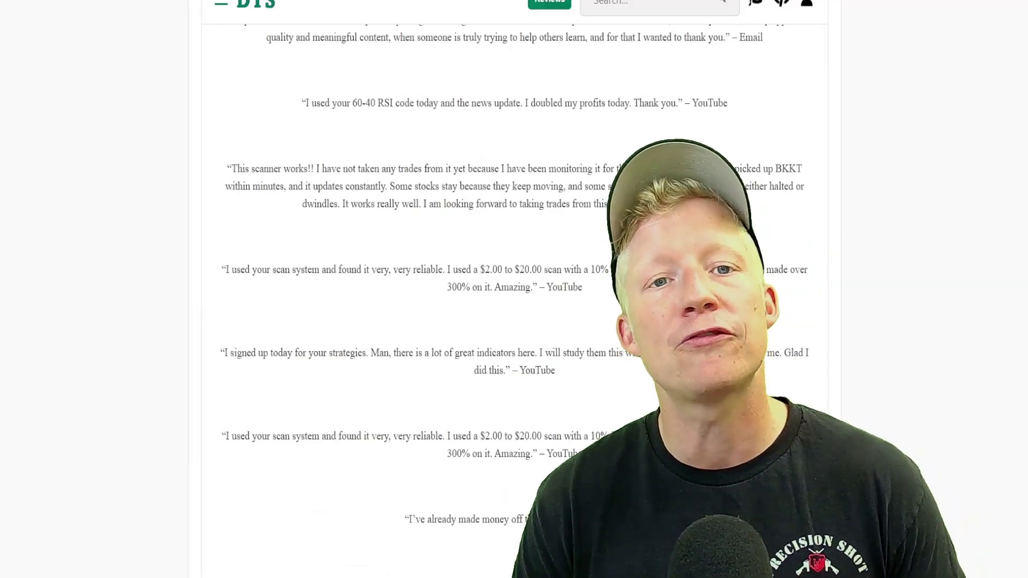